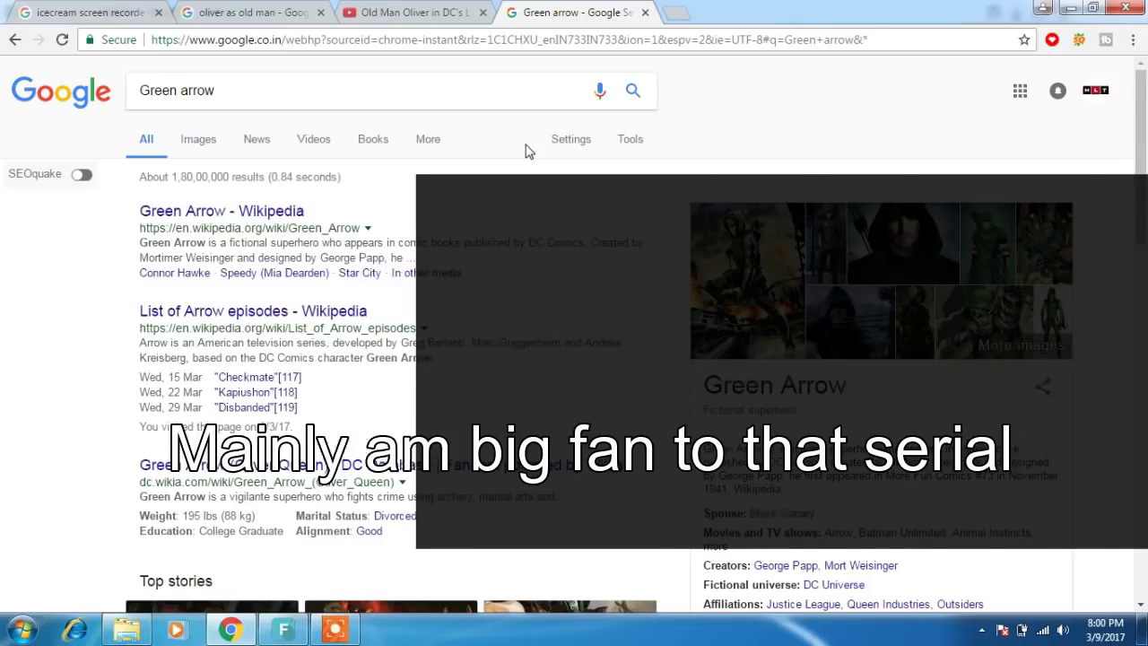
- Examine who monetizes the Old Man Oliver in DC's Legends Of Tomorrow video on YouTube and which channel uploaded it
{"action": "left_click", "coordinate": [413, 13]}
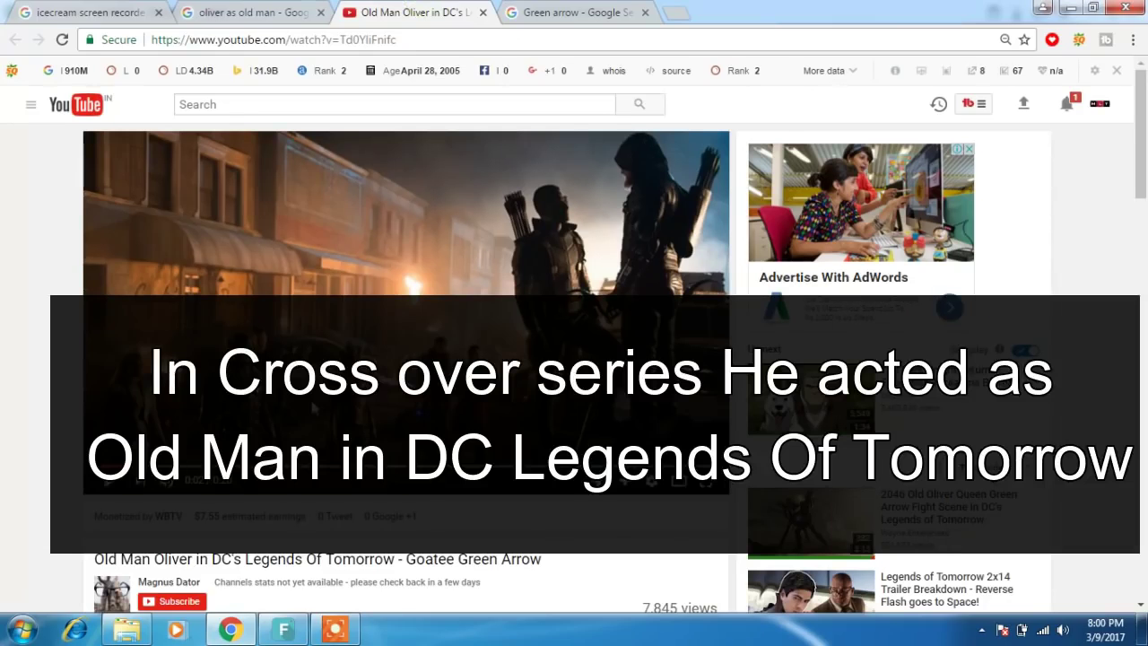
{"action": "left_click_drag", "start_coordinate": [106, 511], "coordinate": [192, 526]}
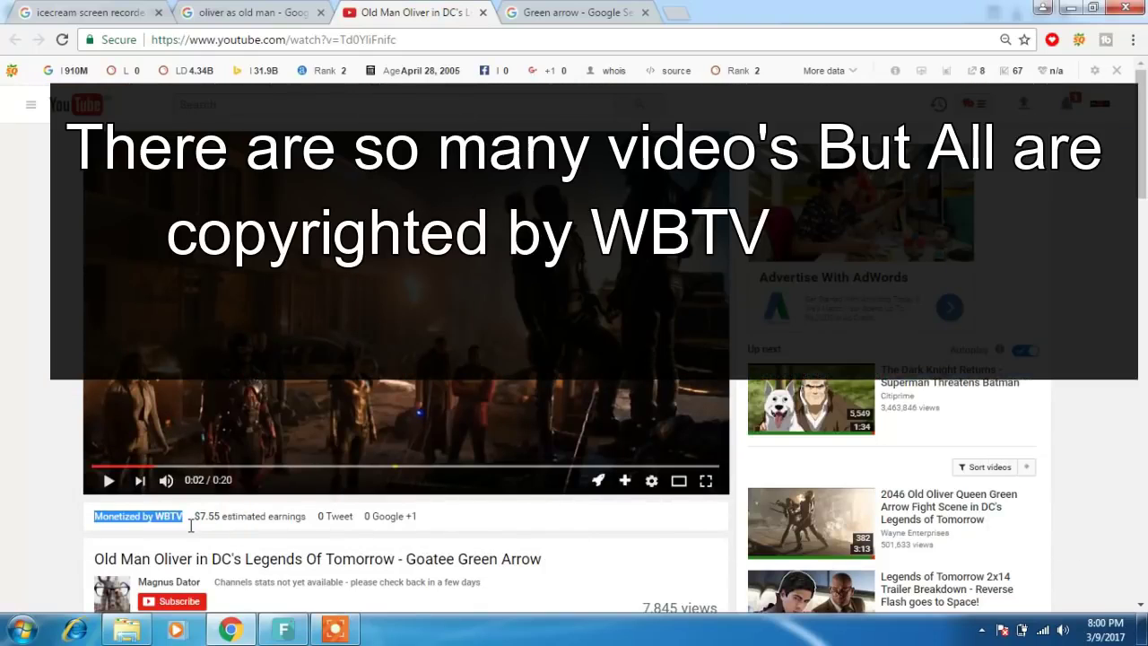
{"action": "left_click_drag", "start_coordinate": [1145, 209], "coordinate": [1144, 258]}
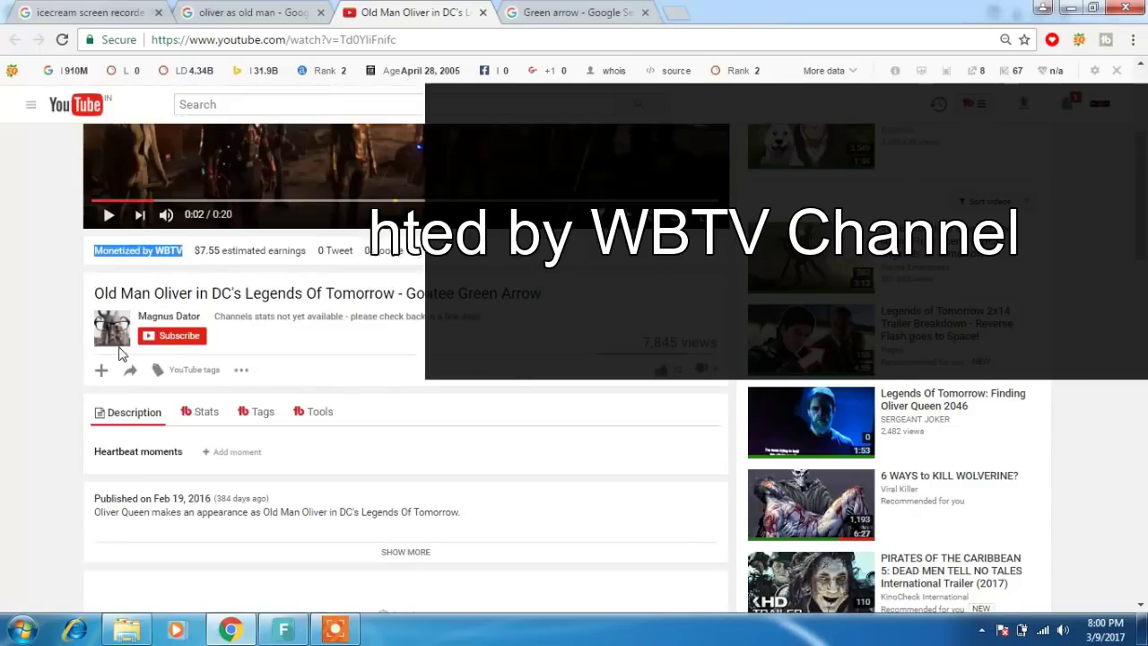
{"action": "left_click_drag", "start_coordinate": [201, 317], "coordinate": [129, 312]}
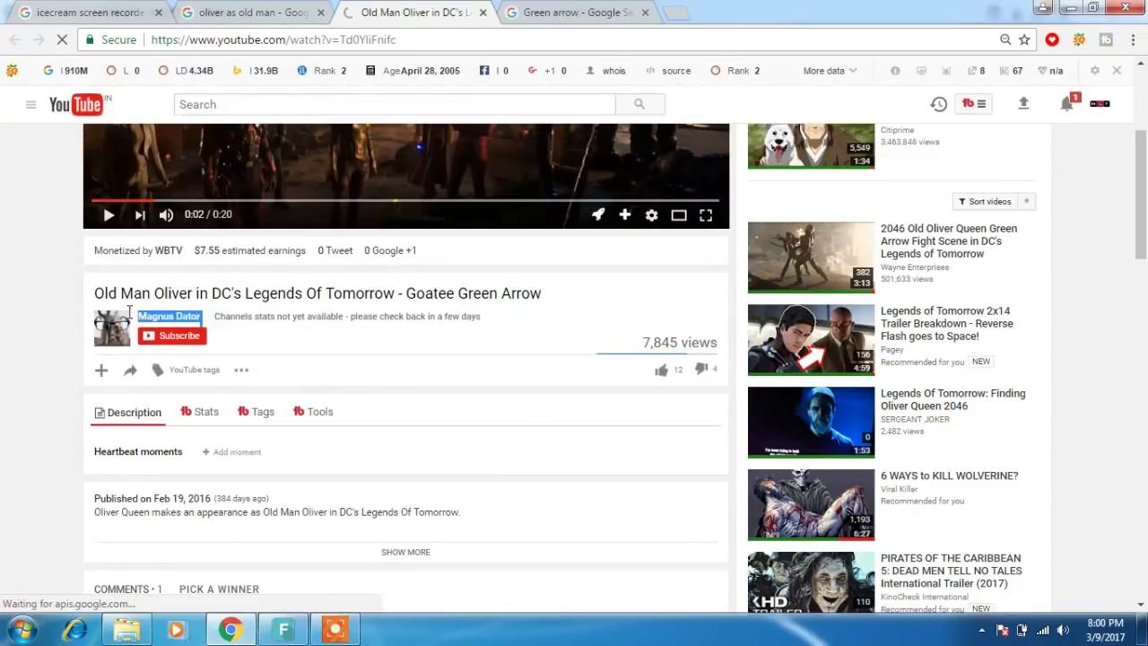
- Open the 2046 Old Oliver Queen Green Arrow Fight Scene search result in place of the first video and examine its monetization owner
{"action": "left_click", "coordinate": [266, 11]}
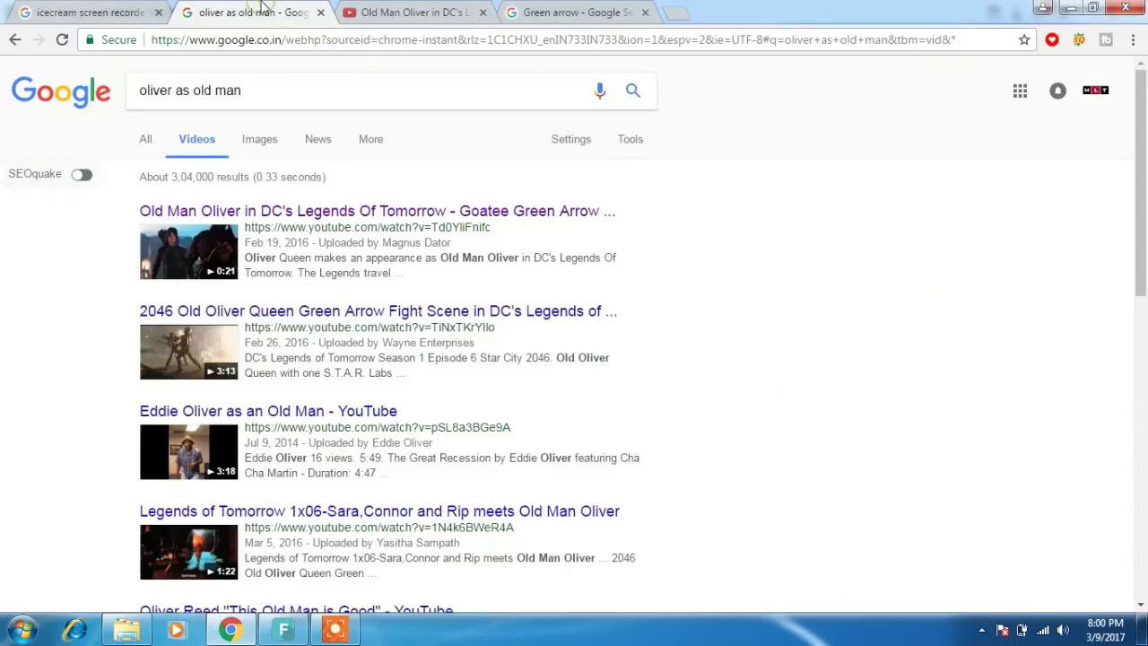
{"action": "right_click", "coordinate": [296, 316]}
{"action": "left_click", "coordinate": [310, 325]}
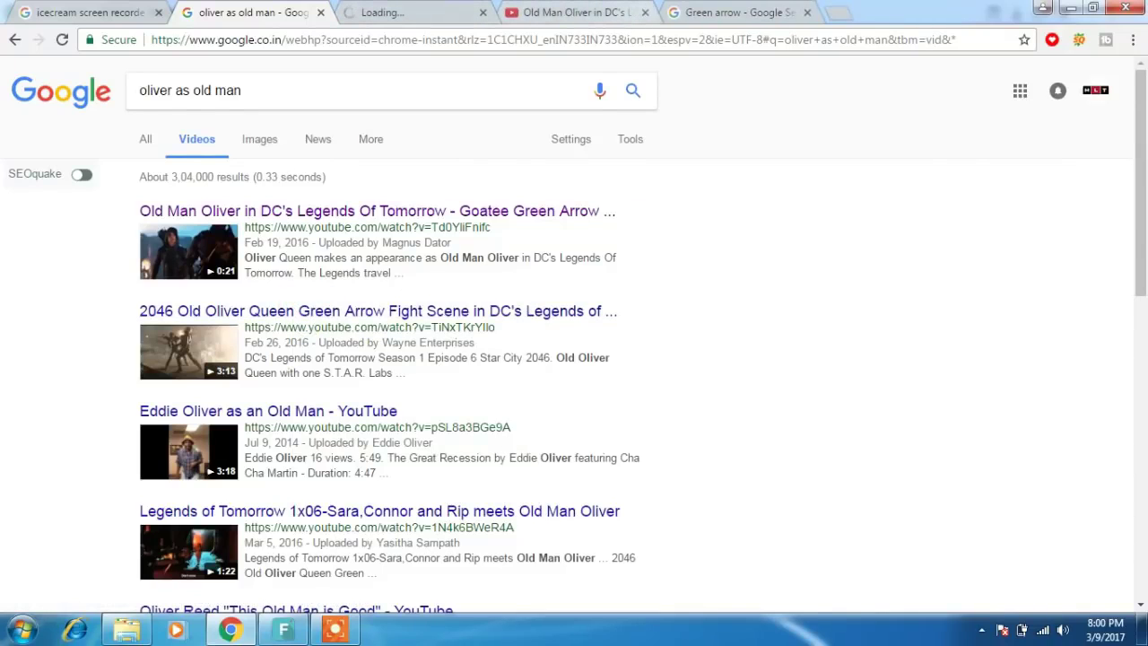
{"action": "left_click", "coordinate": [645, 13]}
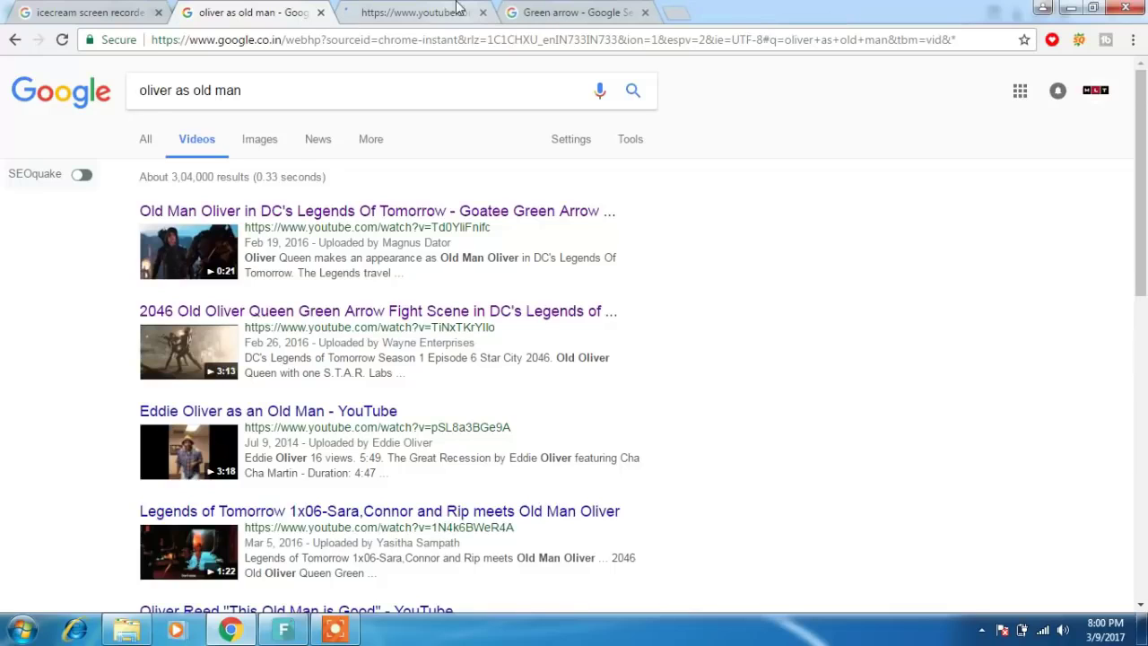
{"action": "left_click", "coordinate": [456, 7]}
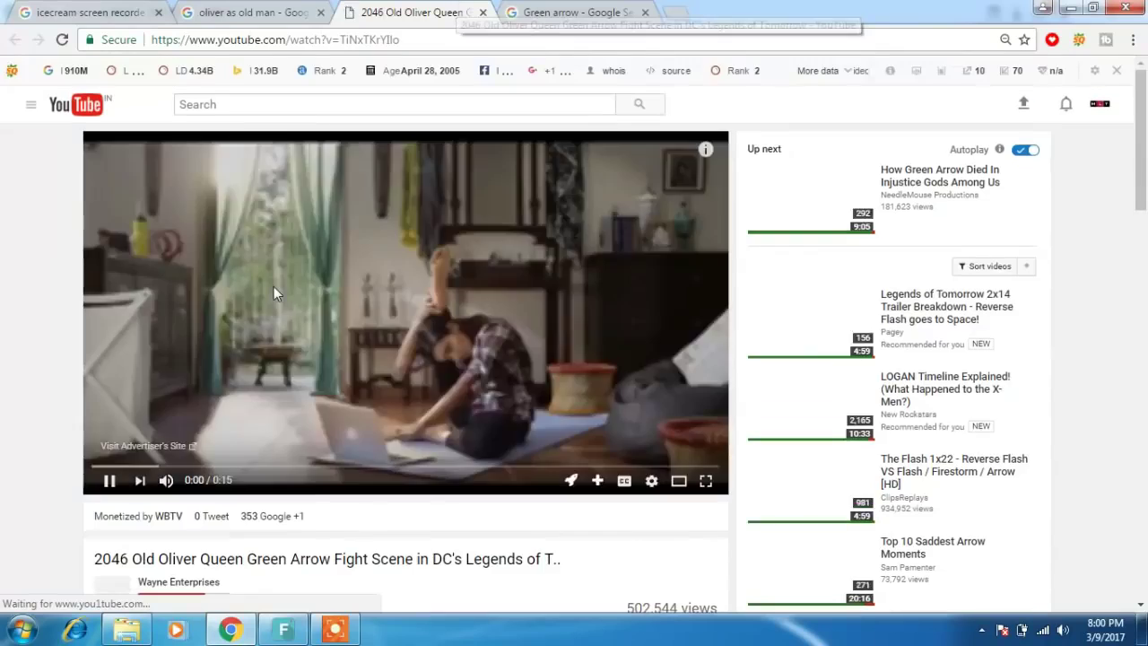
{"action": "left_click_drag", "start_coordinate": [183, 517], "coordinate": [97, 517]}
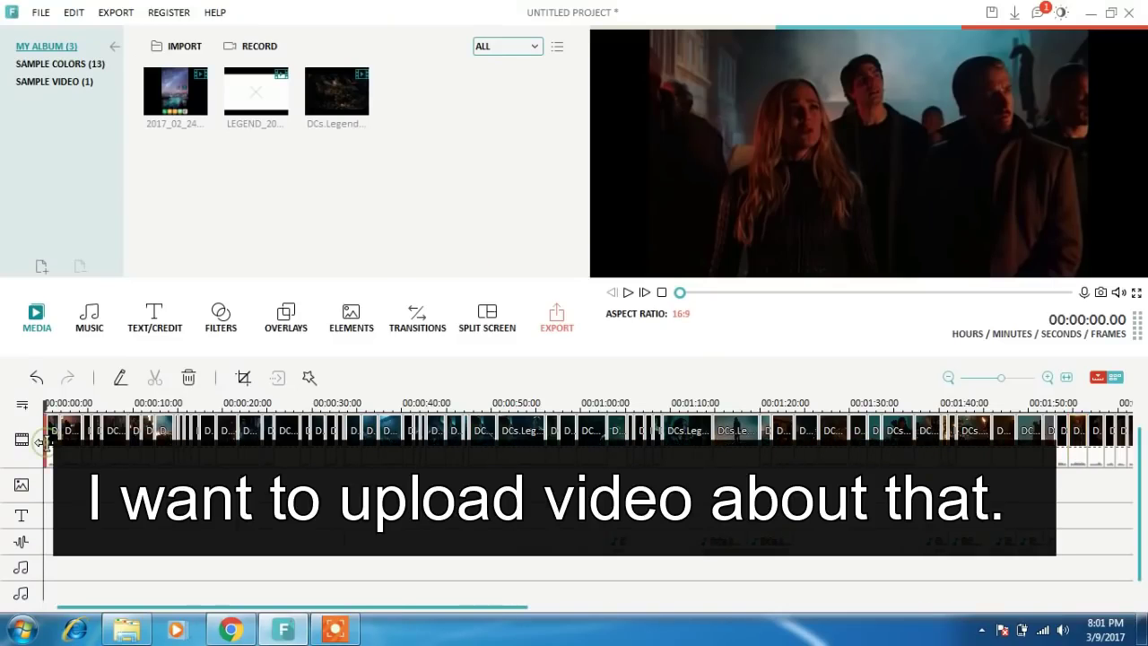
- Switch to Filmora and play the opening section from about 0:06 to review how the episode is cut into short clips
{"action": "left_click", "coordinate": [39, 439]}
{"action": "left_click", "coordinate": [60, 404]}
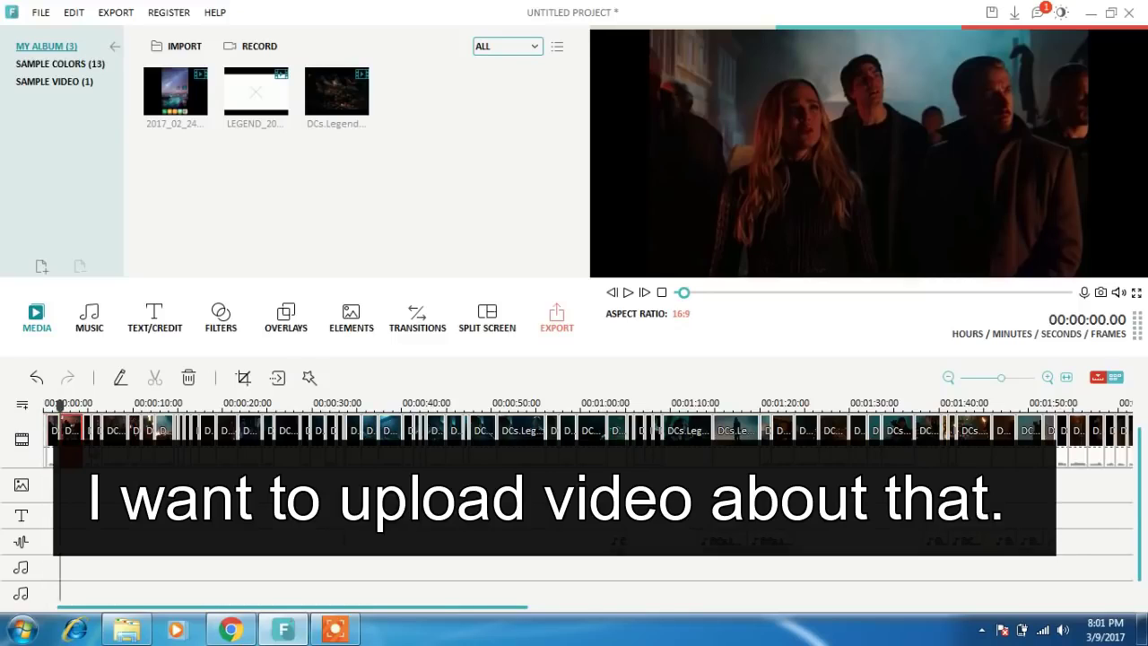
{"action": "left_click_drag", "start_coordinate": [60, 404], "coordinate": [102, 404]}
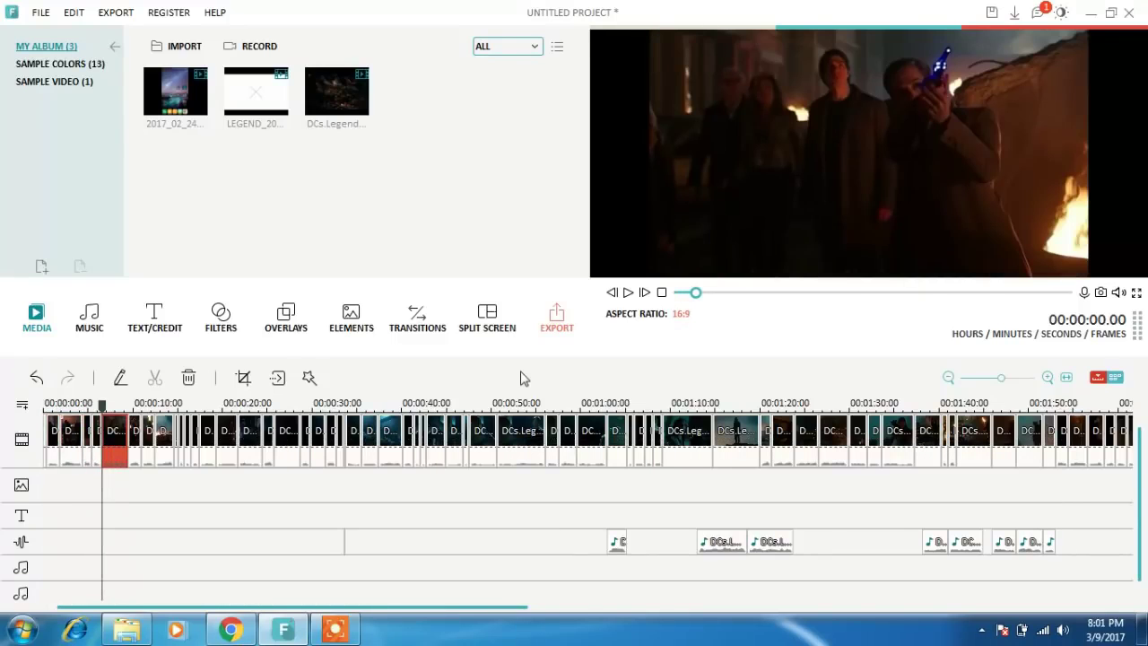
{"action": "key", "text": "space"}
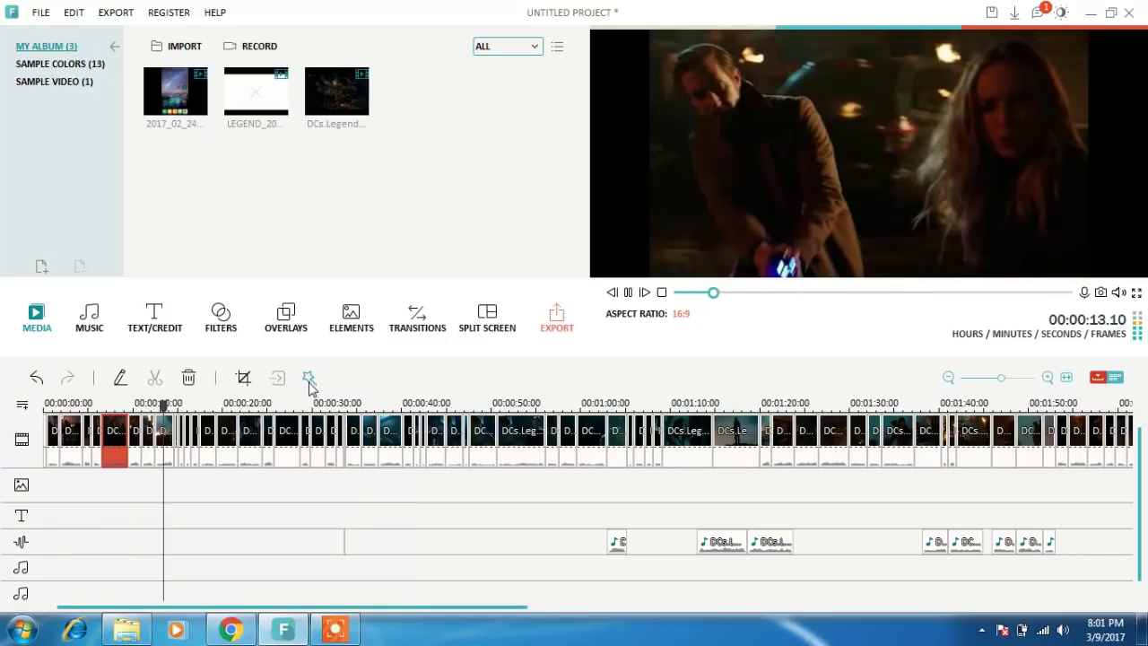
{"action": "key", "text": "space"}
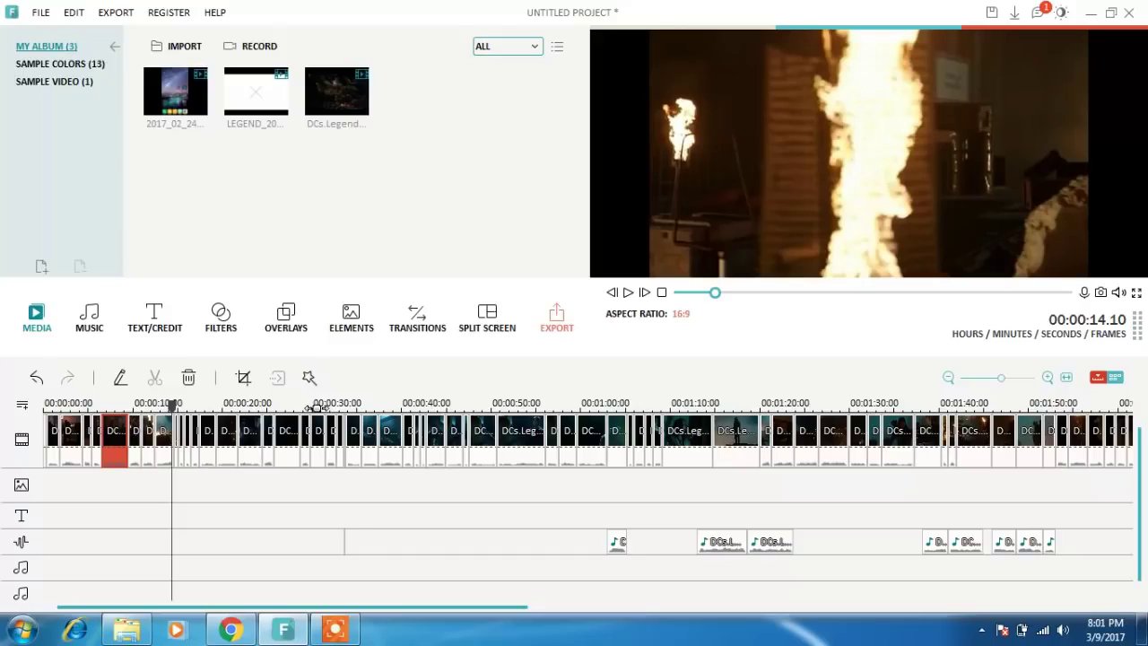
{"action": "scroll", "coordinate": [434, 401], "scroll_direction": "up", "scroll_amount": 1}
{"action": "scroll", "coordinate": [433, 401], "scroll_direction": "up", "scroll_amount": 1}
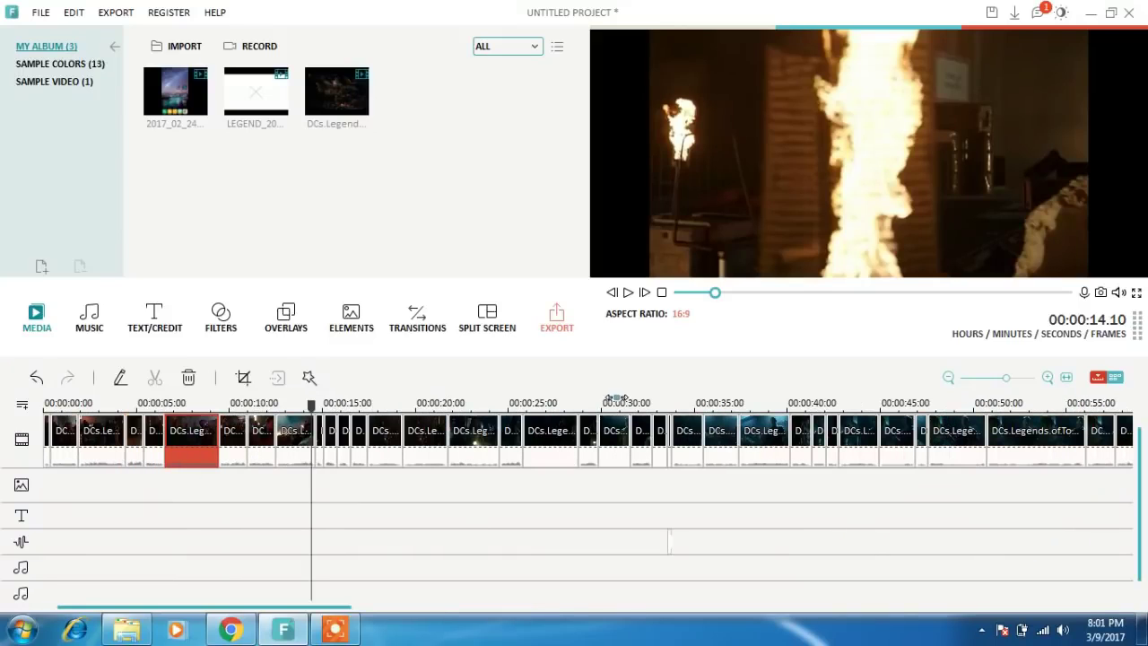
{"action": "scroll", "coordinate": [617, 400], "scroll_direction": "up", "scroll_amount": 1}
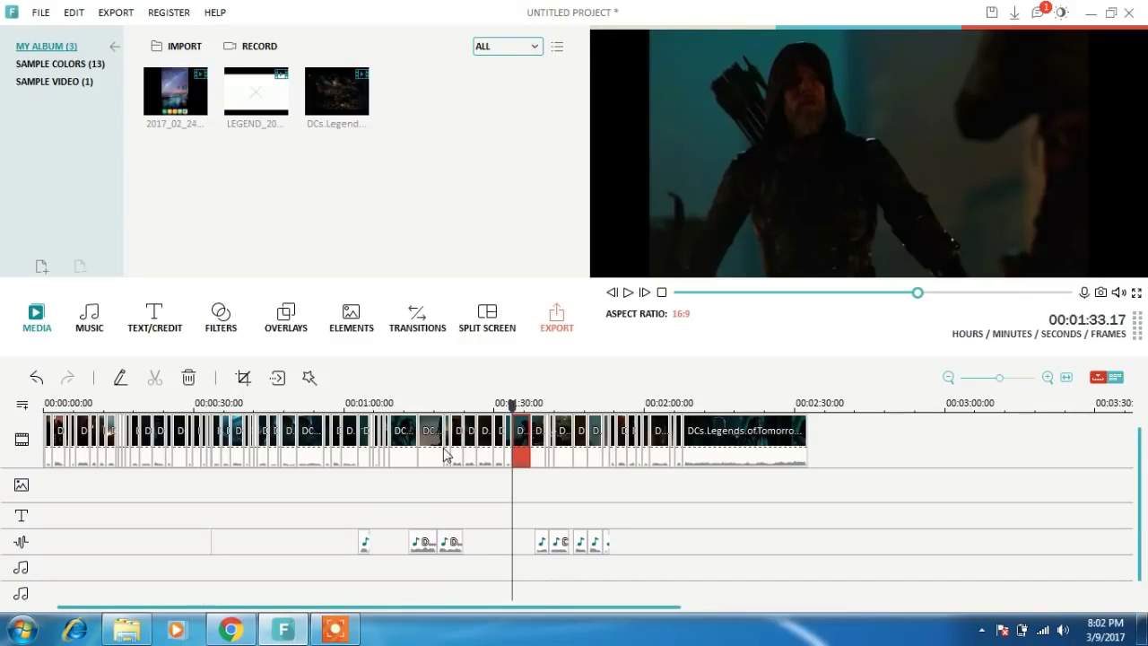
- Move the two adjoining detached audio clips near 1:15 earlier so they directly follow the first detached clip near 1:03
{"action": "left_click", "coordinate": [366, 546]}
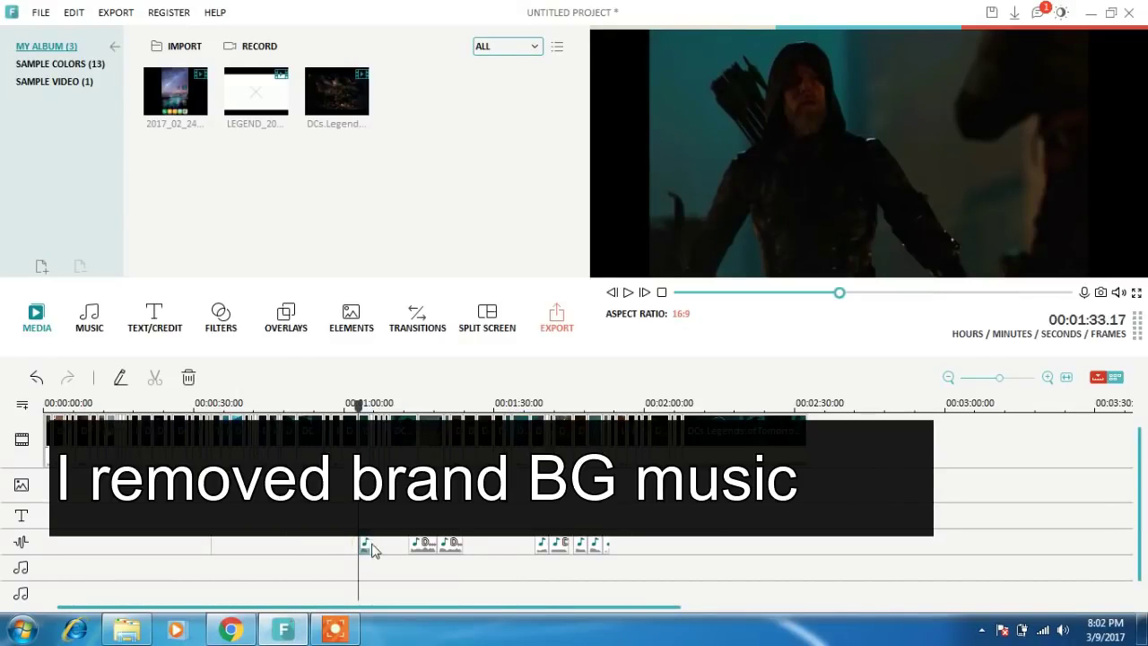
{"action": "left_click", "coordinate": [426, 546]}
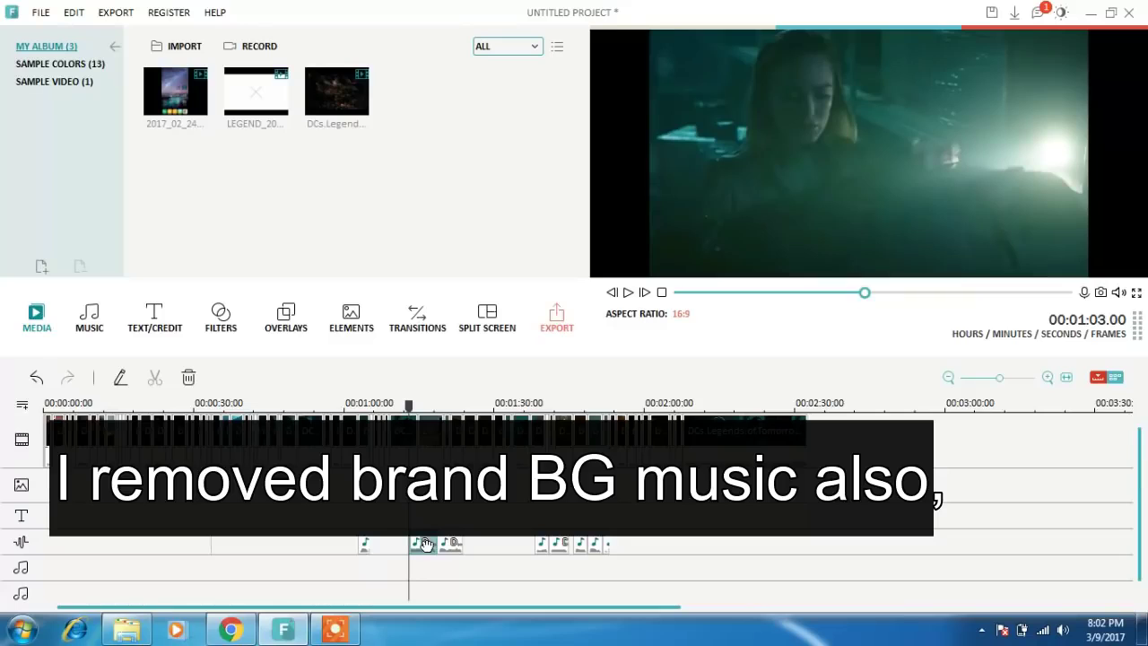
{"action": "left_click", "coordinate": [447, 543]}
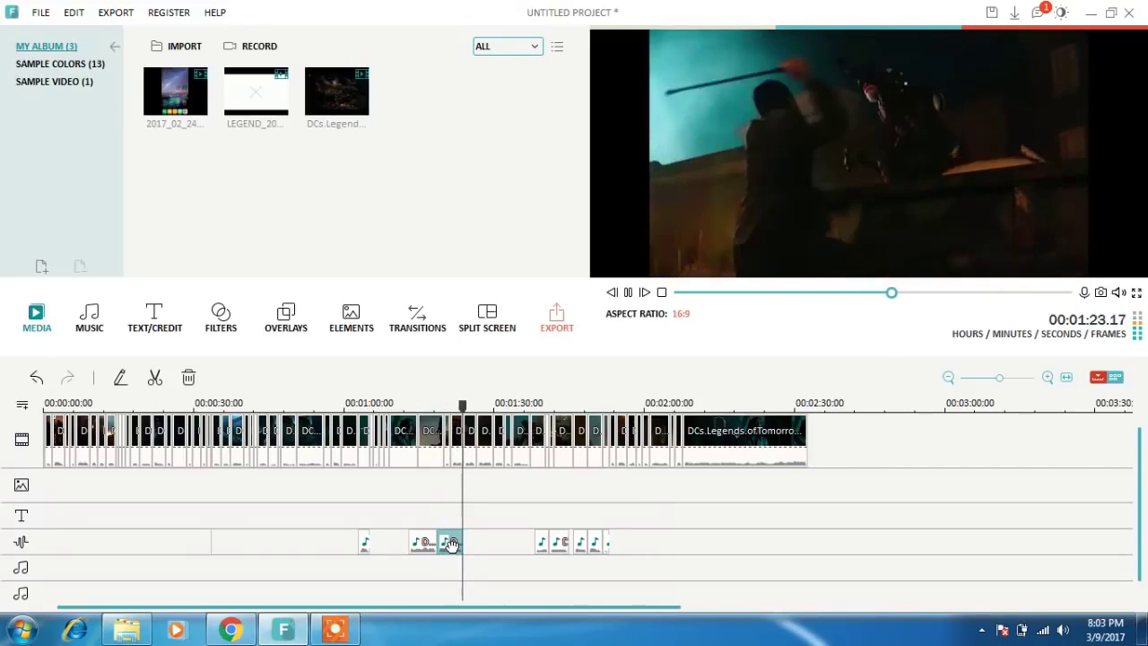
{"action": "left_click_drag", "start_coordinate": [451, 543], "coordinate": [413, 543]}
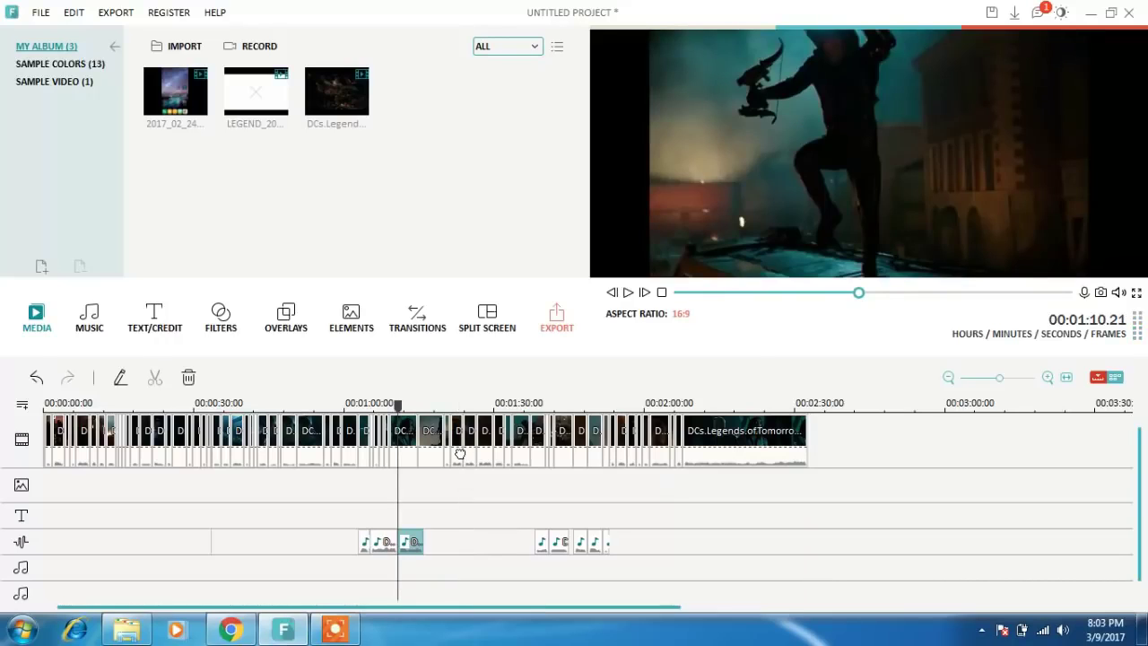
- Split the video clip near 0:50 at about 0:51 and 0:53 and detach the audio of the section between the cuts
{"action": "left_click", "coordinate": [459, 454]}
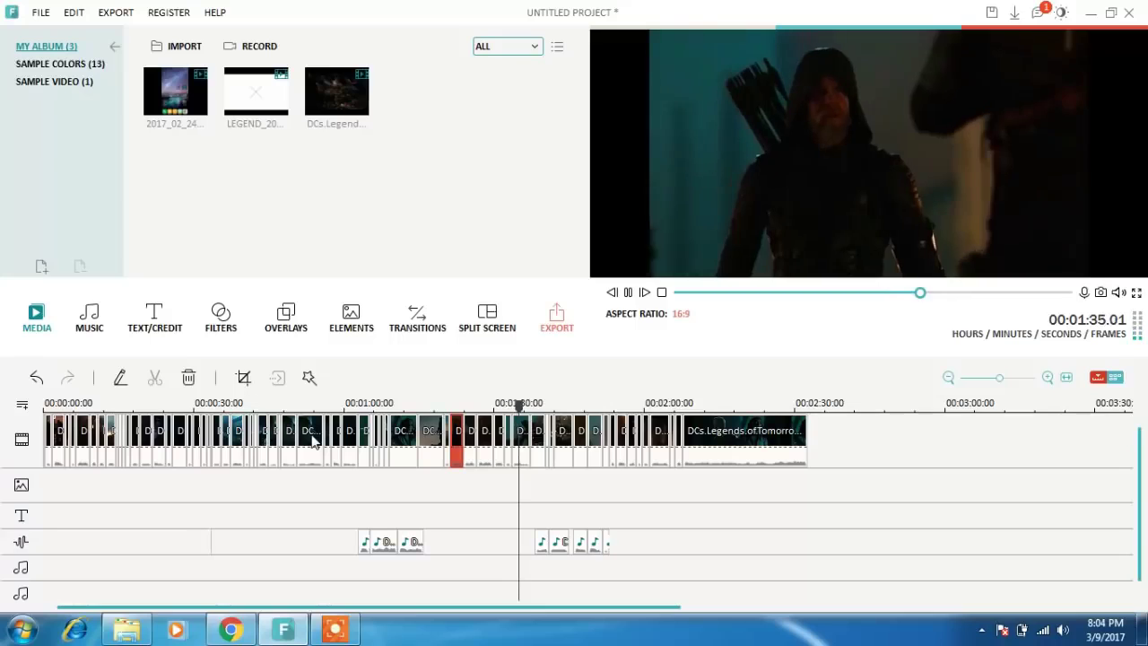
{"action": "left_click", "coordinate": [313, 436]}
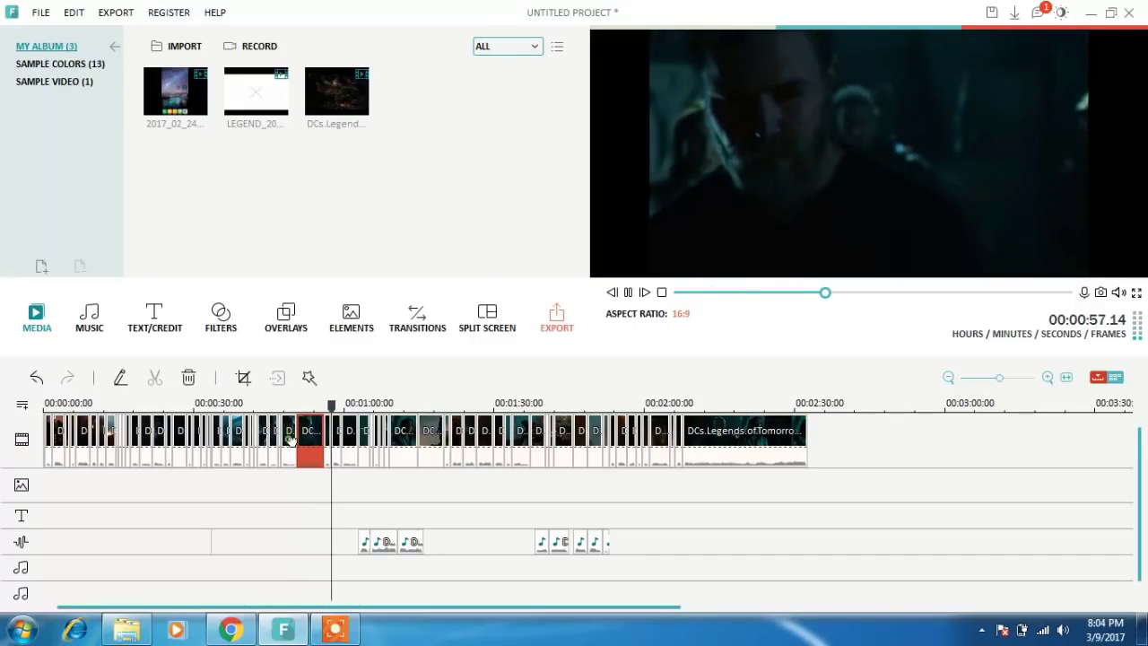
{"action": "left_click", "coordinate": [290, 437]}
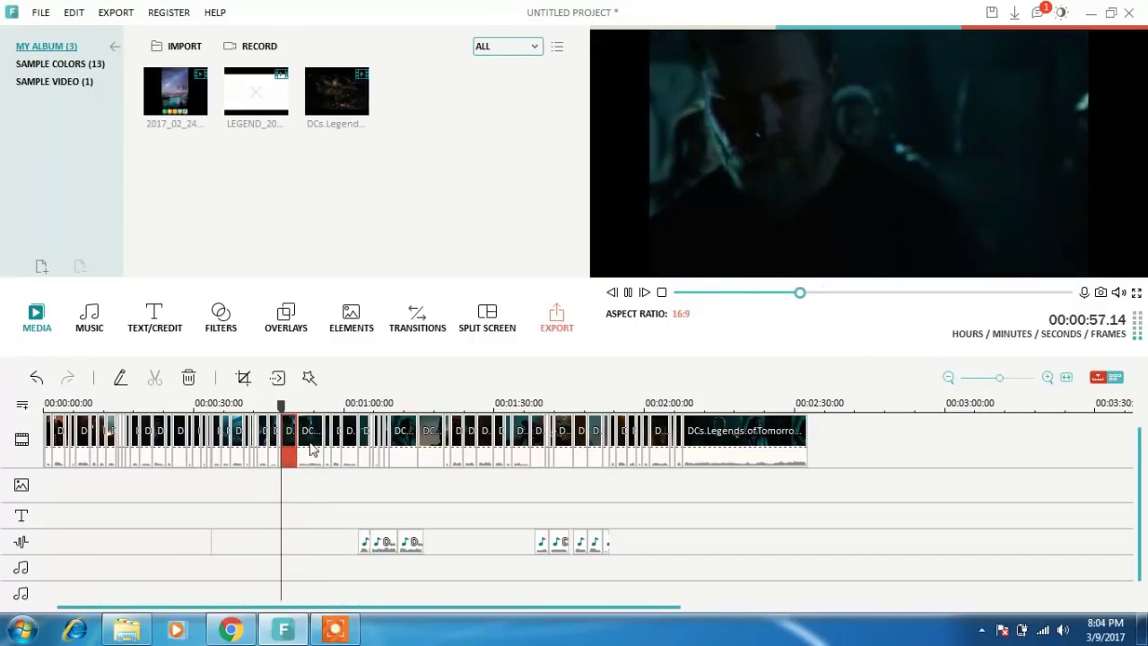
{"action": "left_click", "coordinate": [312, 442]}
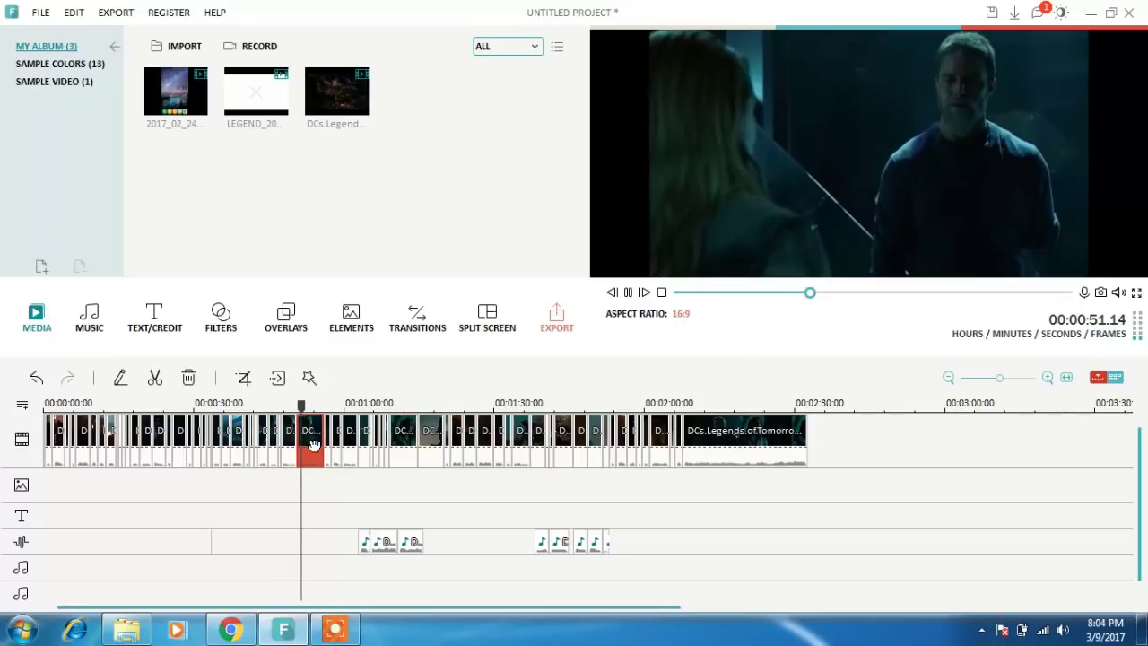
{"action": "left_click", "coordinate": [155, 380]}
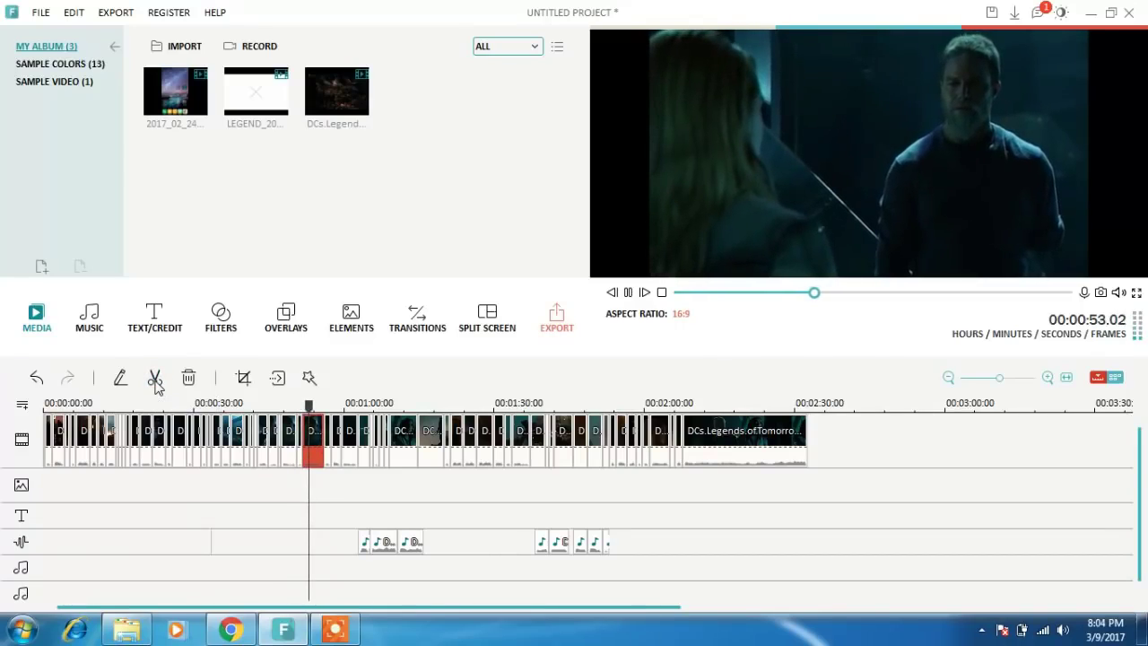
{"action": "right_click", "coordinate": [309, 448]}
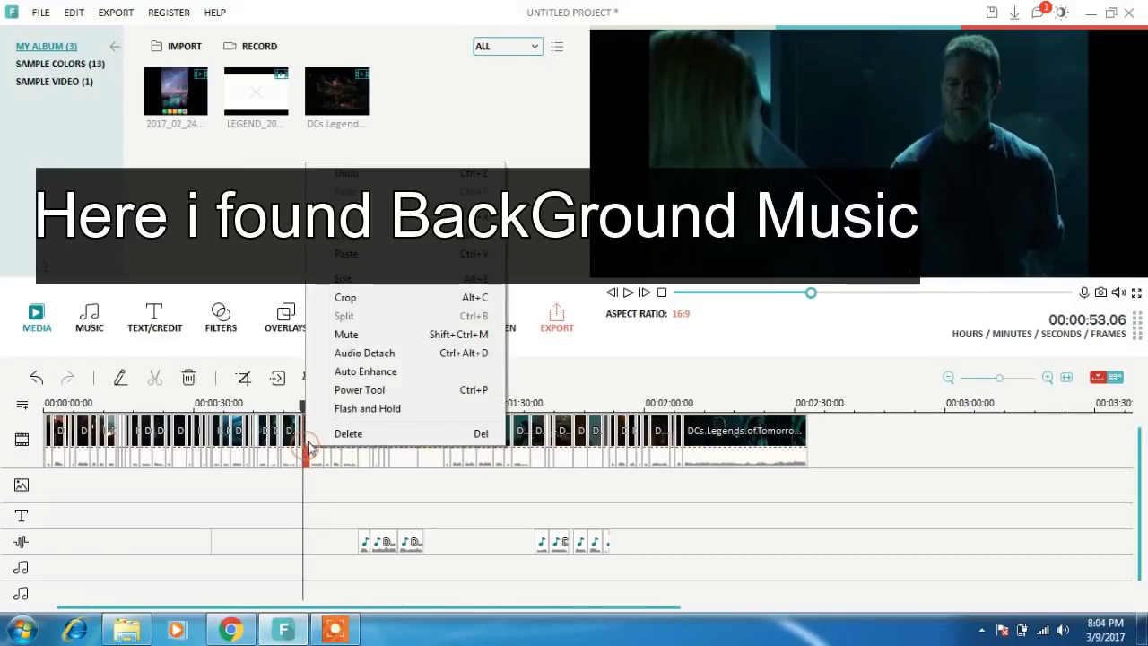
{"action": "left_click", "coordinate": [341, 351]}
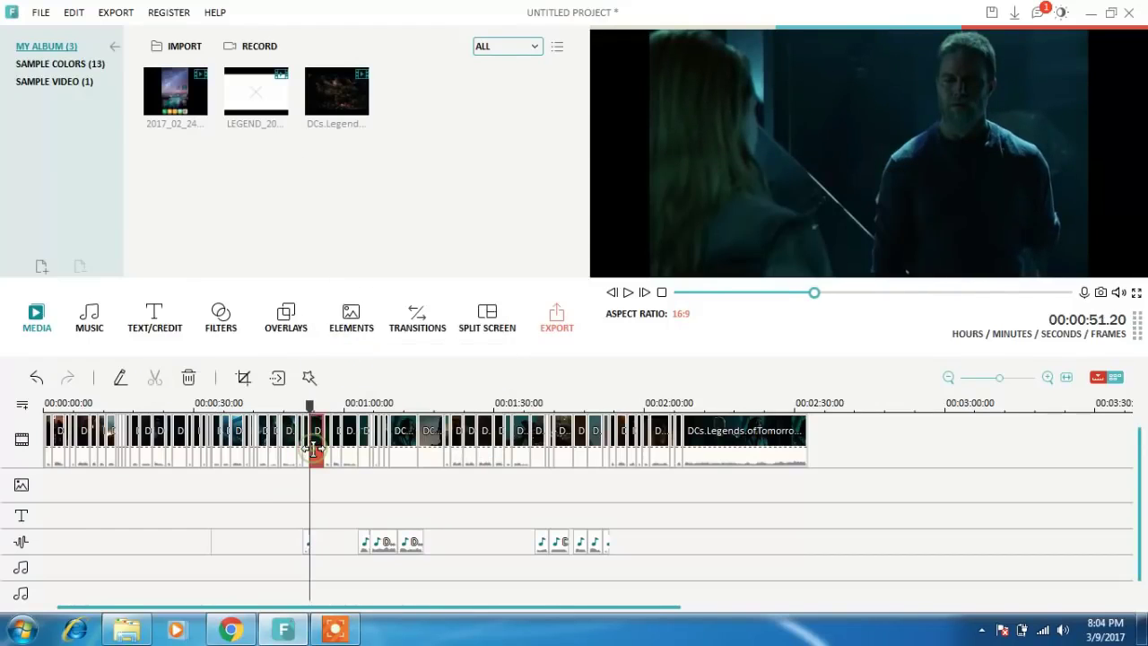
- Split the video clip starting near 0:47 at 0:49.07 and detach the audio of its second part
{"action": "key", "text": "space"}
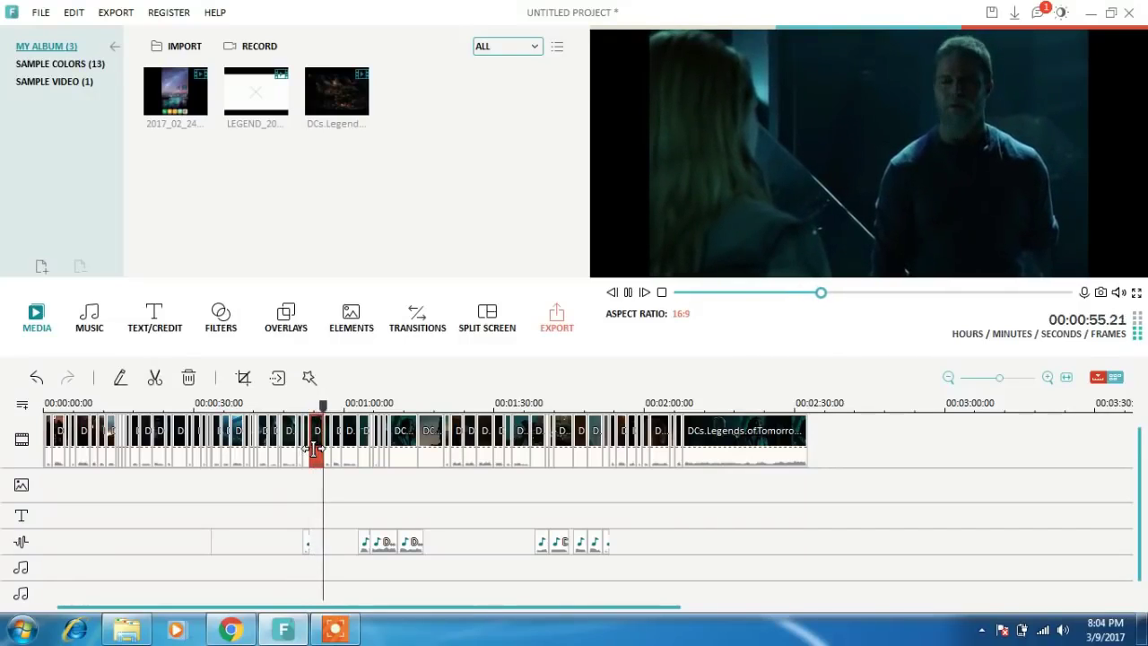
{"action": "left_click", "coordinate": [290, 449]}
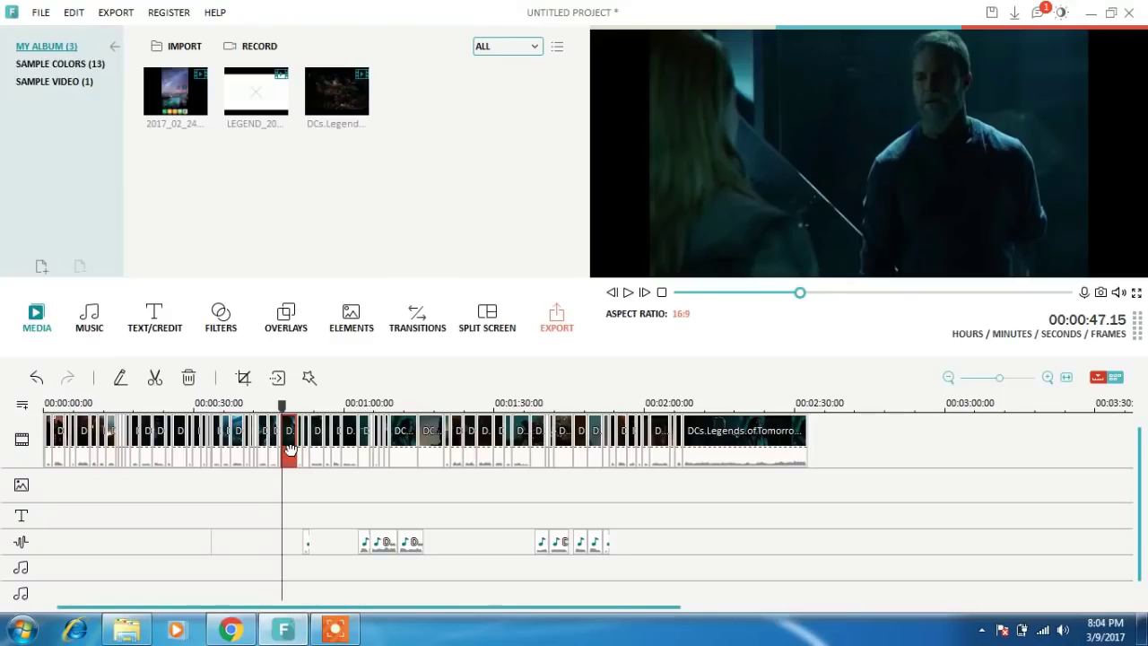
{"action": "key", "text": "space"}
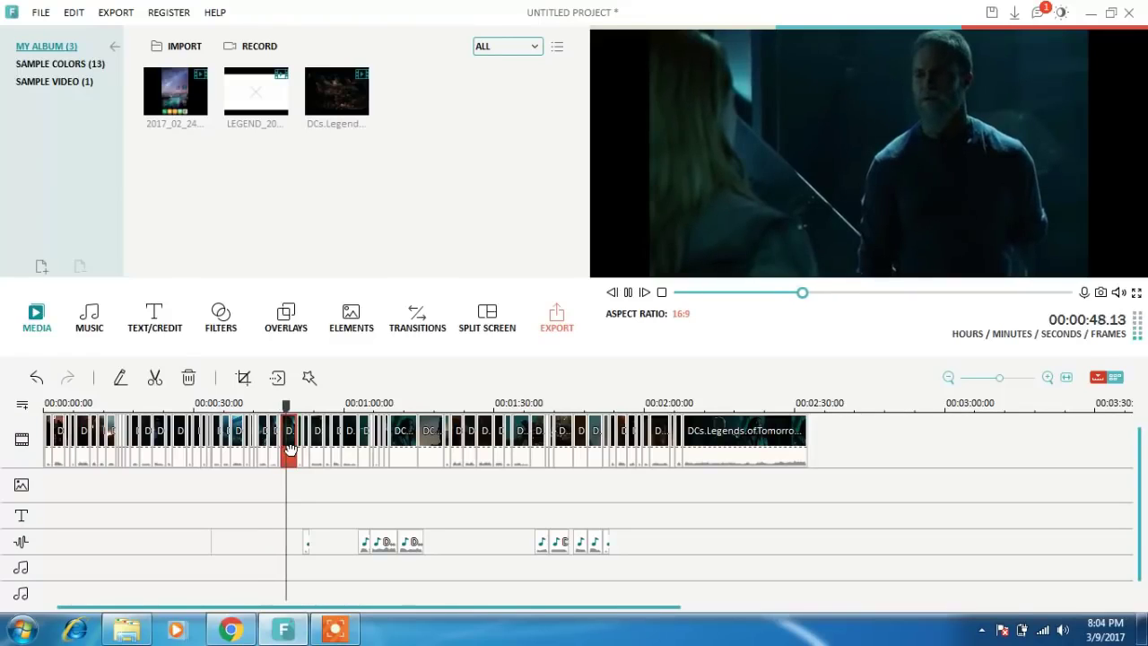
{"action": "key", "text": "space"}
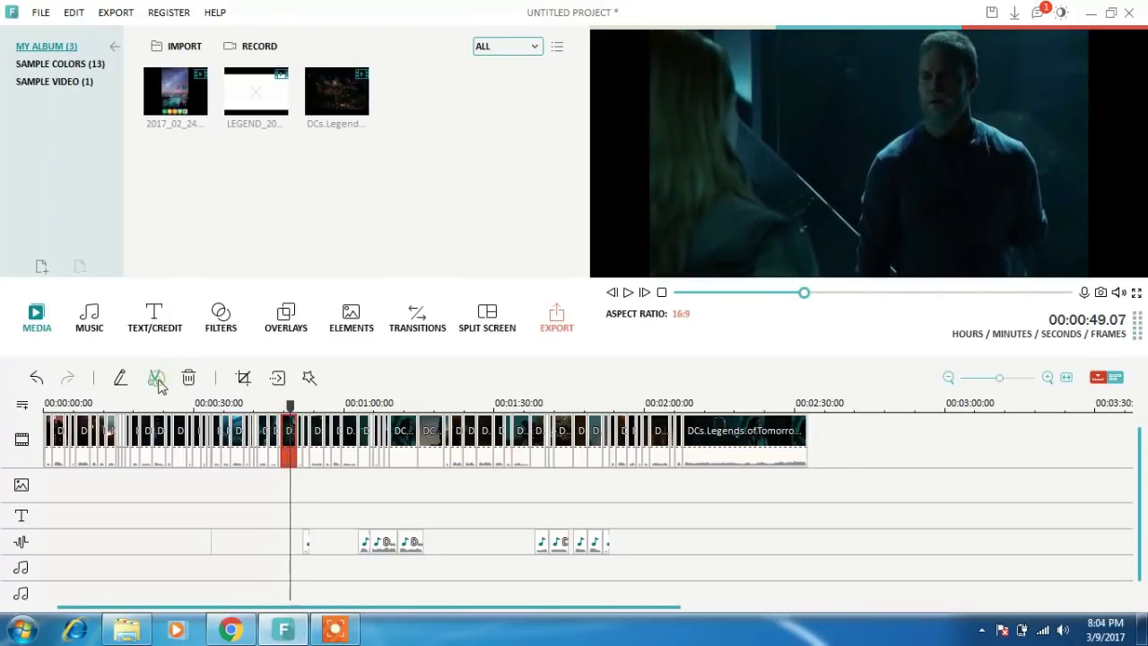
{"action": "left_click", "coordinate": [154, 377]}
{"action": "right_click", "coordinate": [296, 453]}
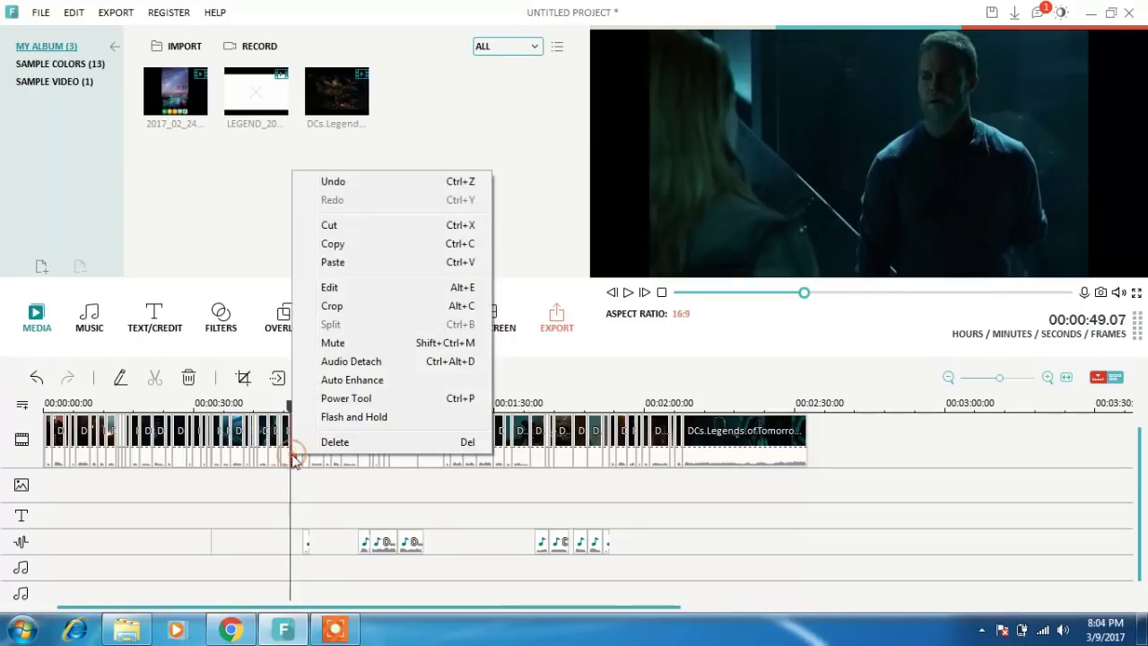
{"action": "left_click", "coordinate": [324, 363]}
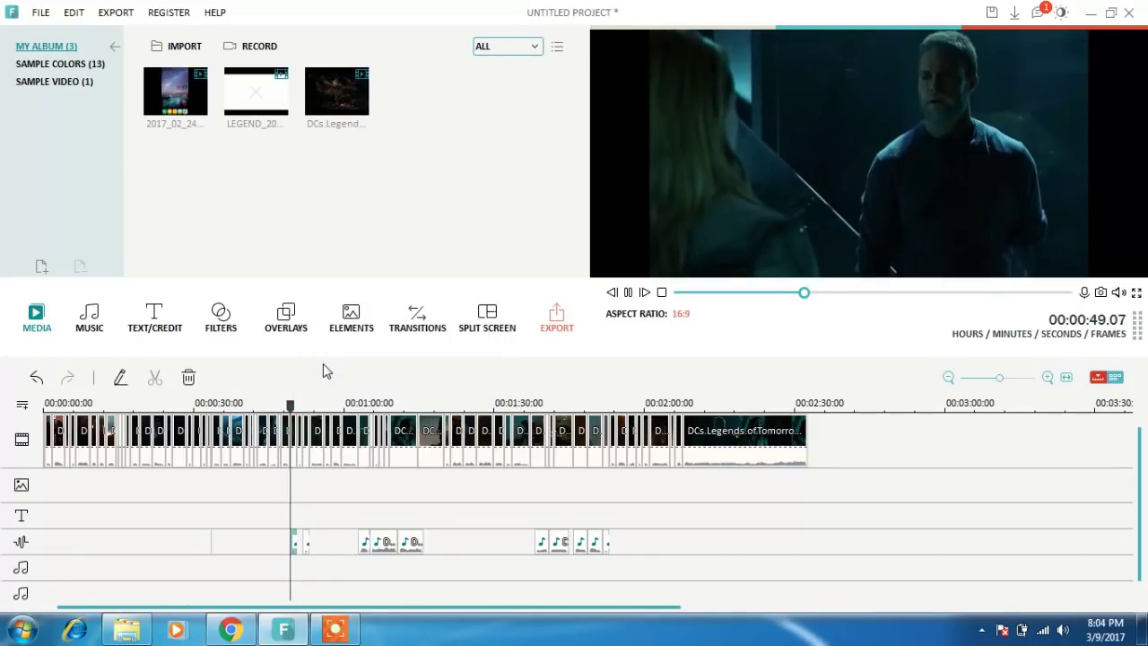
{"action": "left_click", "coordinate": [239, 435]}
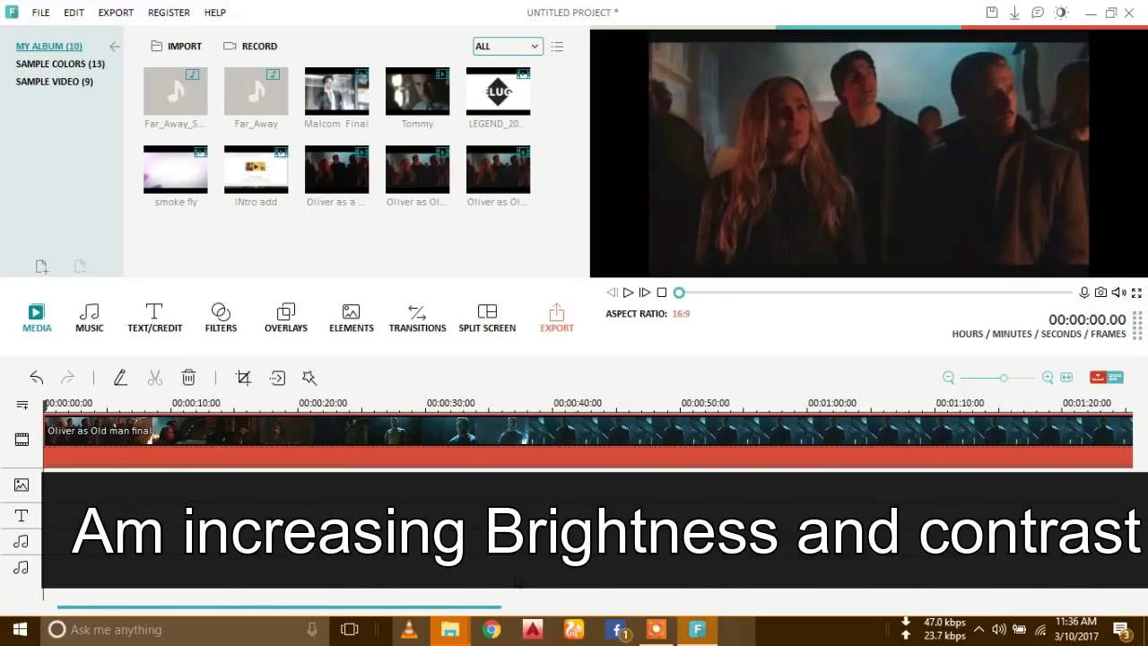
- Set the contrast of the "Oliver as Old man final" clip to 14 and apply the change
{"action": "double_click", "coordinate": [537, 450]}
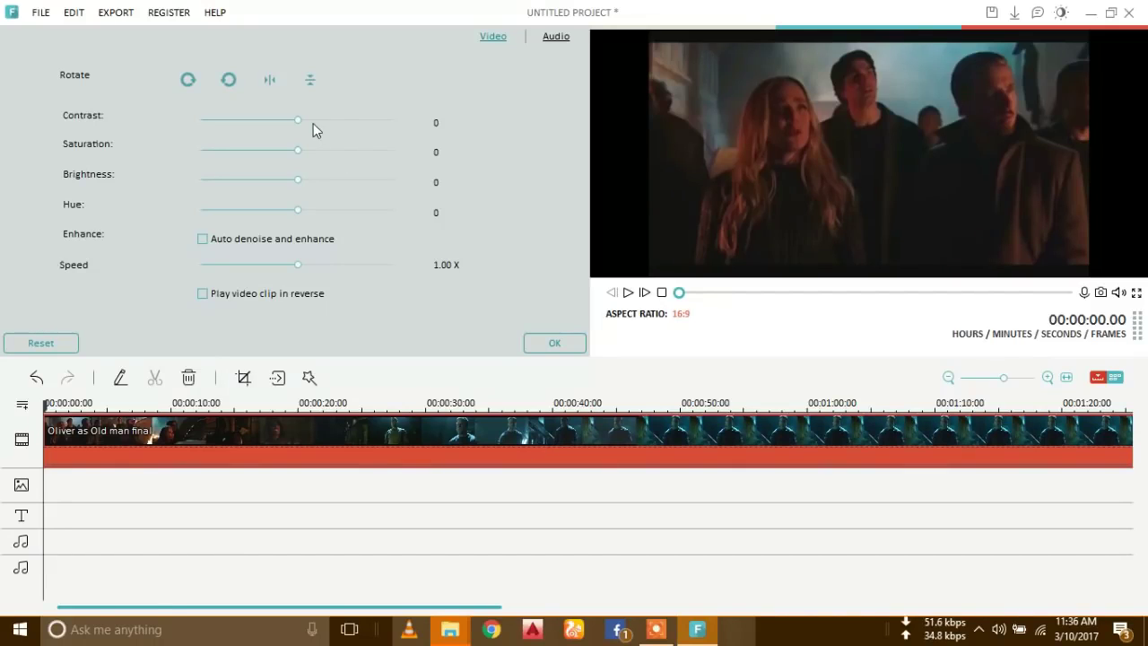
{"action": "left_click", "coordinate": [312, 121]}
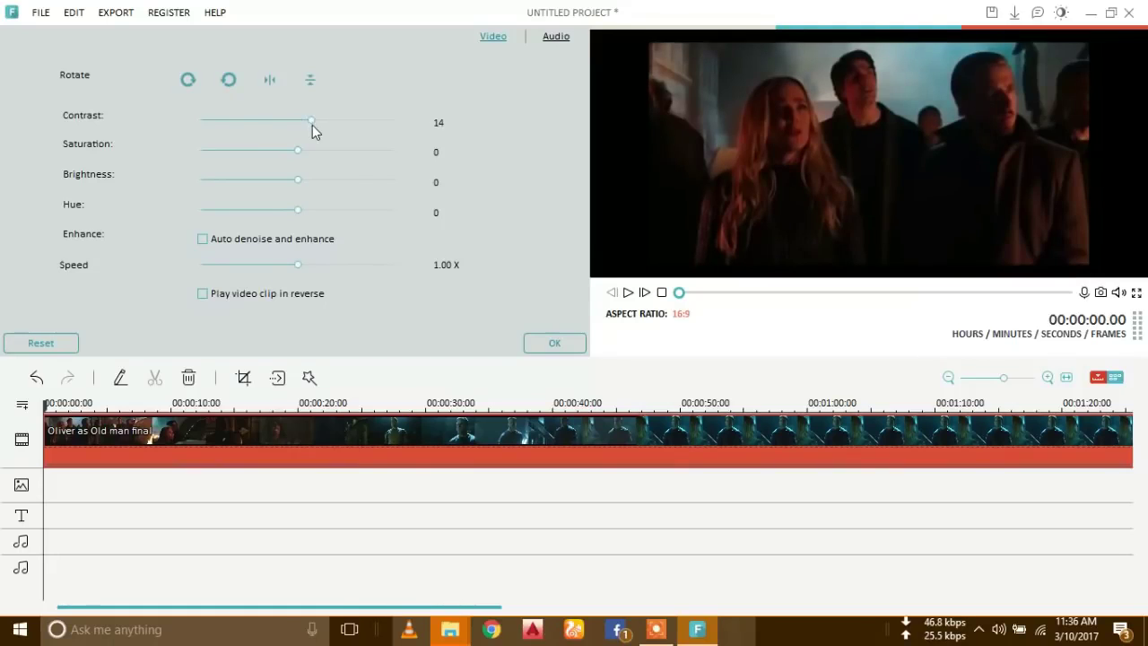
{"action": "left_click", "coordinate": [551, 345]}
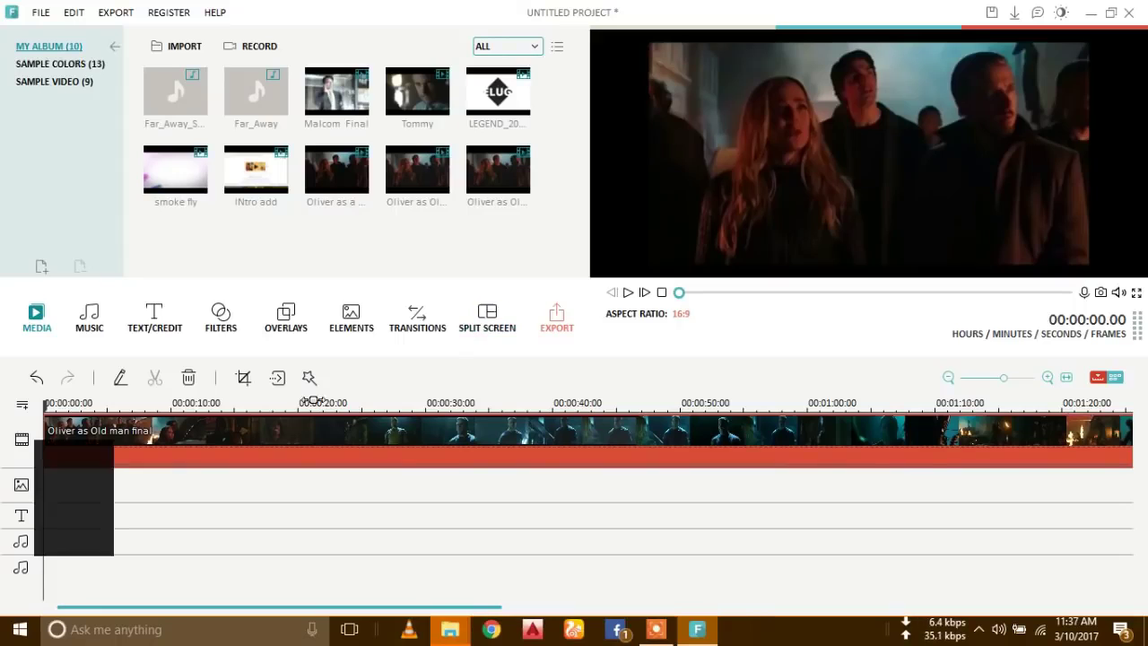
- Crop the "Oliver as Old man final" clip to just inside its picture area, trimming off the black borders on all sides
{"action": "left_click", "coordinate": [245, 379]}
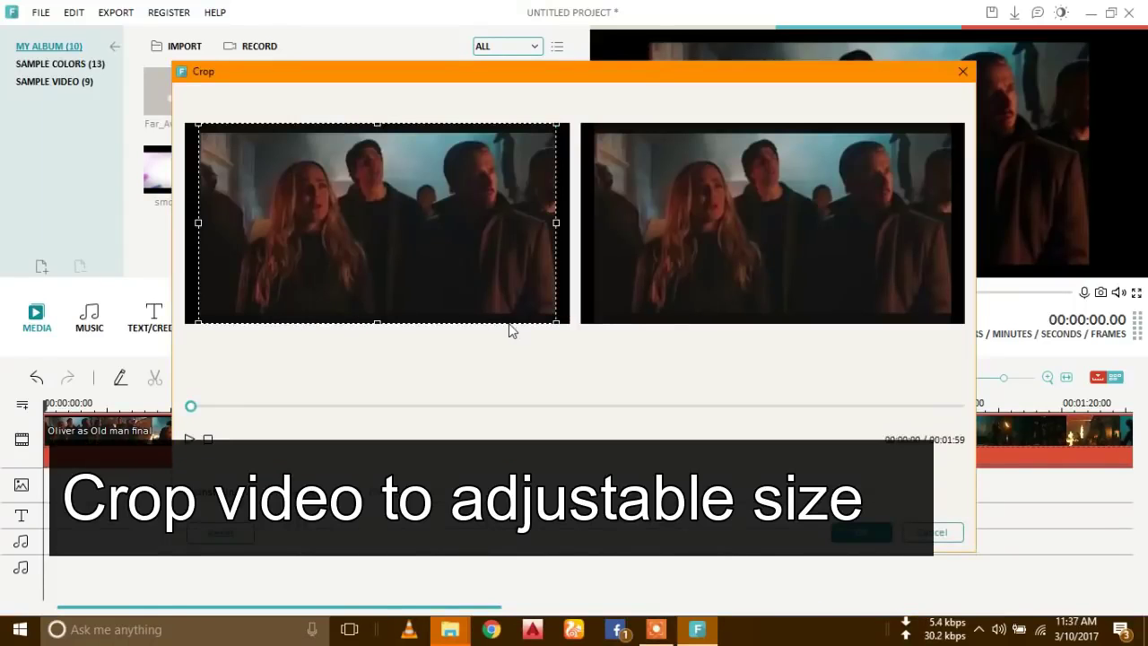
{"action": "left_click_drag", "start_coordinate": [553, 323], "coordinate": [555, 315]}
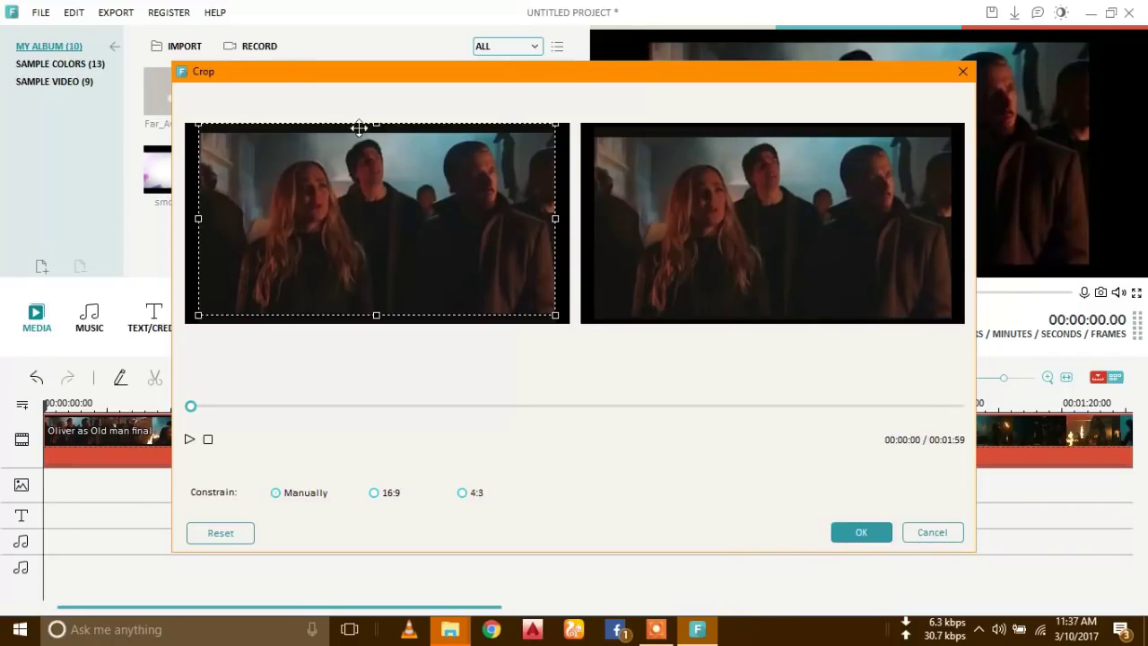
{"action": "left_click_drag", "start_coordinate": [376, 122], "coordinate": [376, 132]}
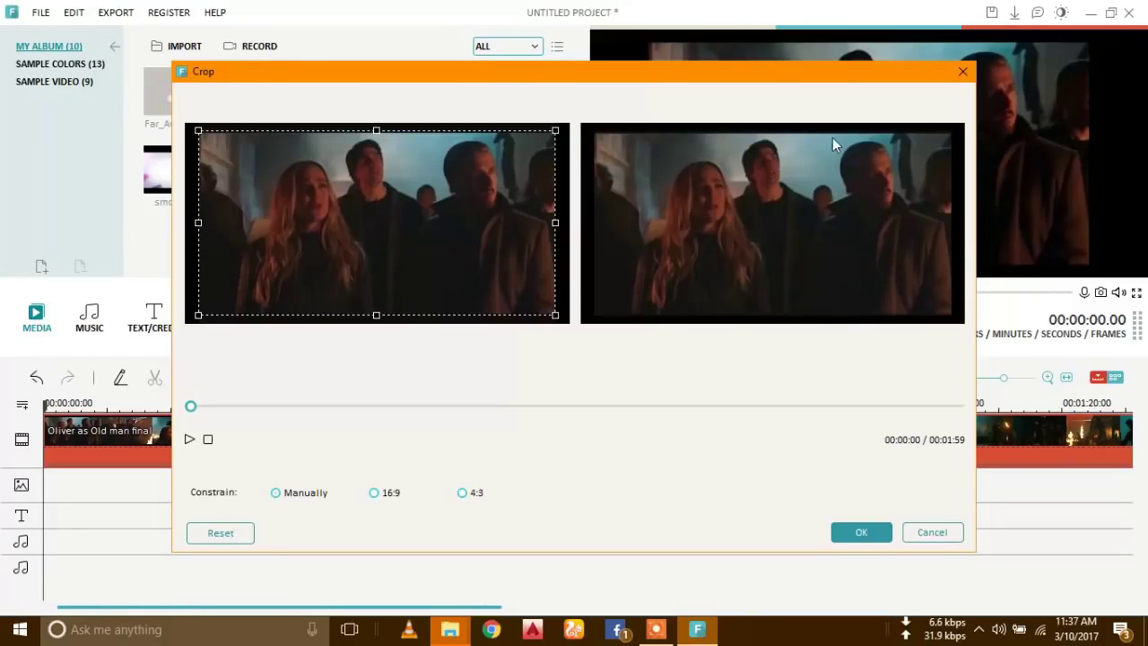
{"action": "left_click_drag", "start_coordinate": [800, 77], "coordinate": [830, 62]}
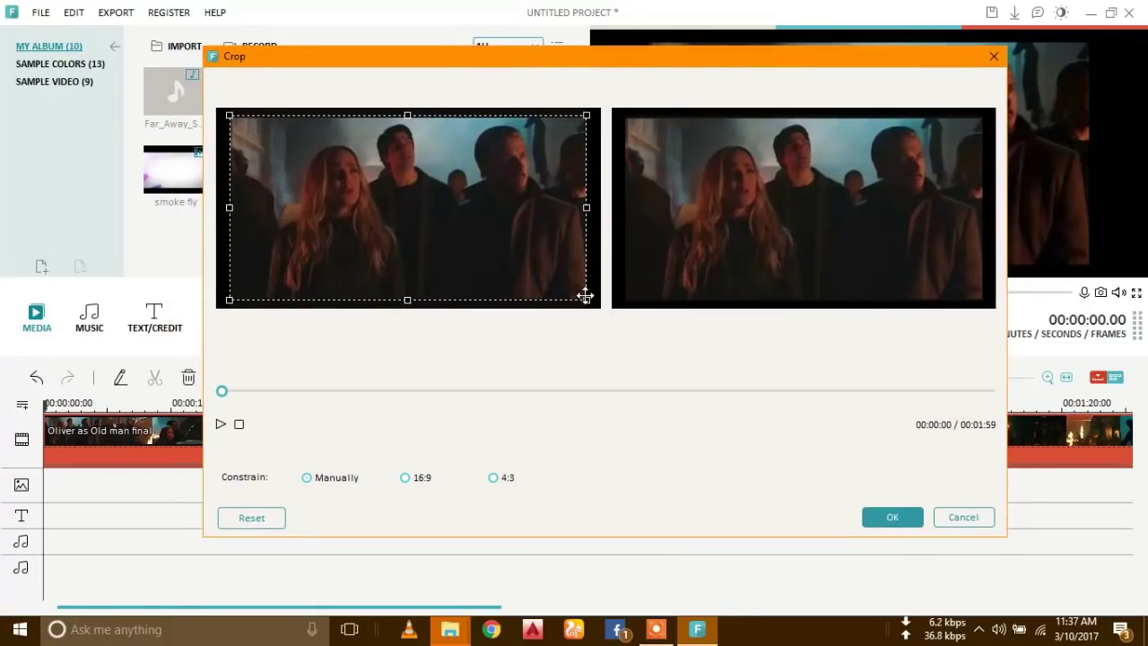
{"action": "left_click_drag", "start_coordinate": [584, 299], "coordinate": [574, 291]}
{"action": "left_click_drag", "start_coordinate": [507, 259], "coordinate": [516, 264]}
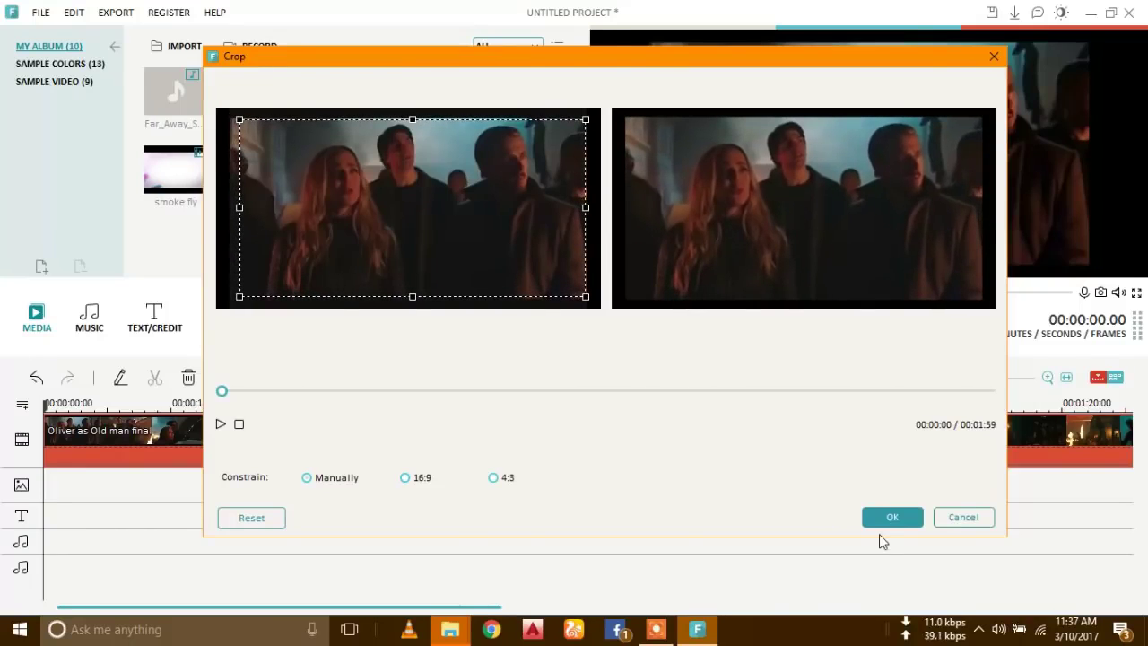
{"action": "left_click", "coordinate": [915, 519]}
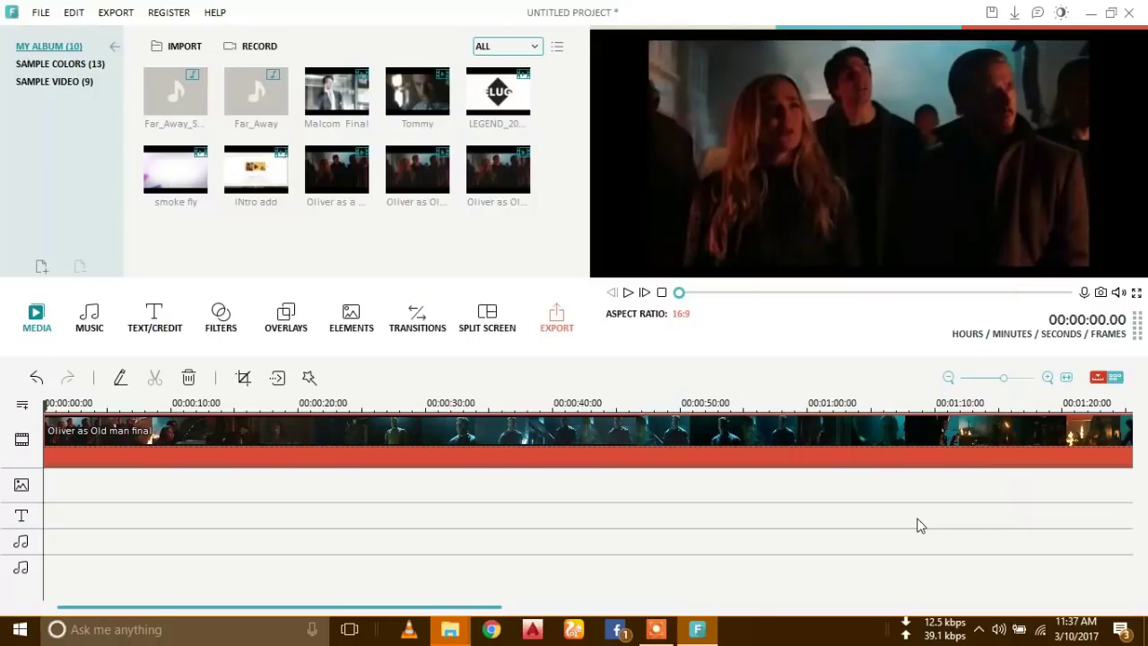
{"action": "left_click", "coordinate": [517, 482]}
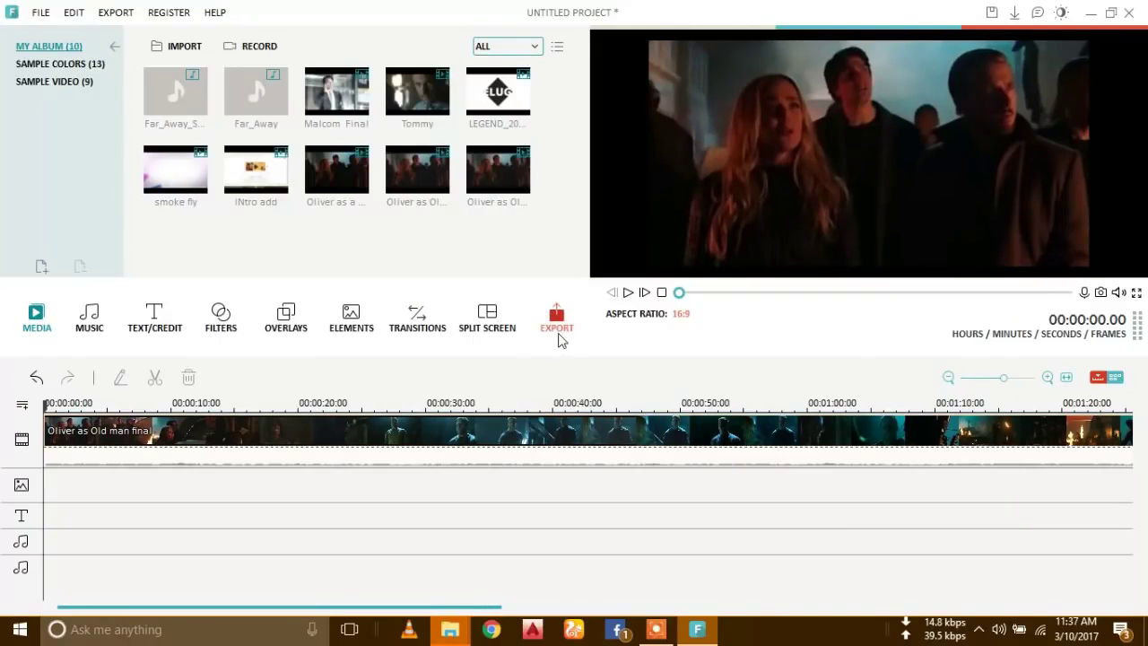
- Export the edited video in FLV format under the name "Oliver as Old man final final" and dismiss the finished conversion
{"action": "left_click", "coordinate": [557, 316]}
{"action": "left_click", "coordinate": [744, 100]}
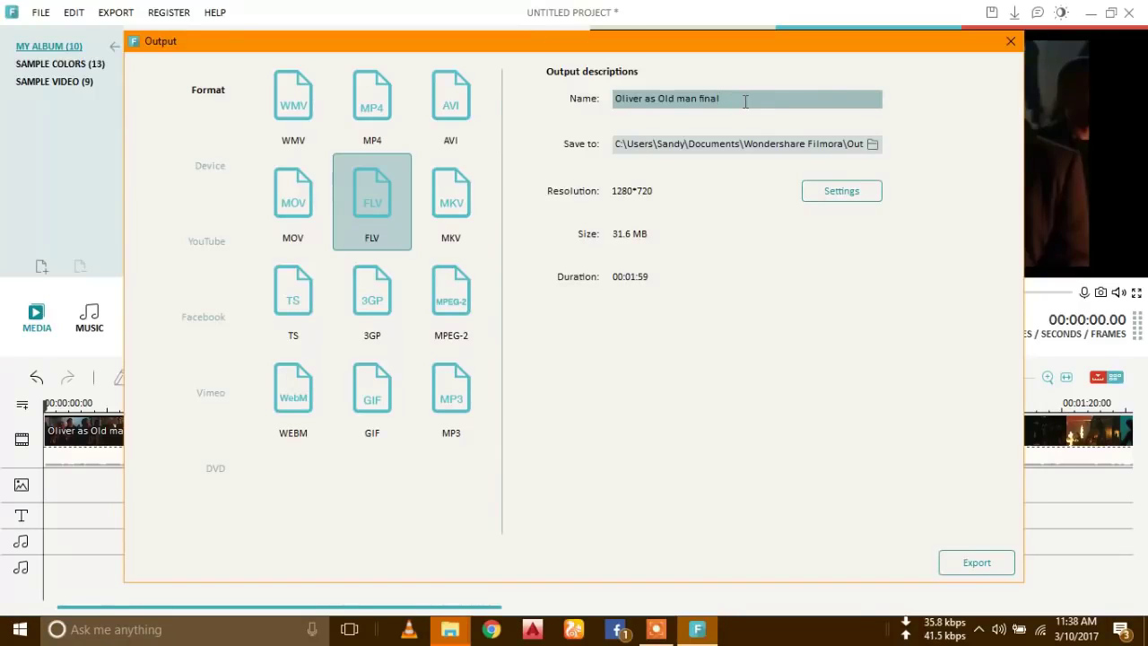
{"action": "type", "text": "final"}
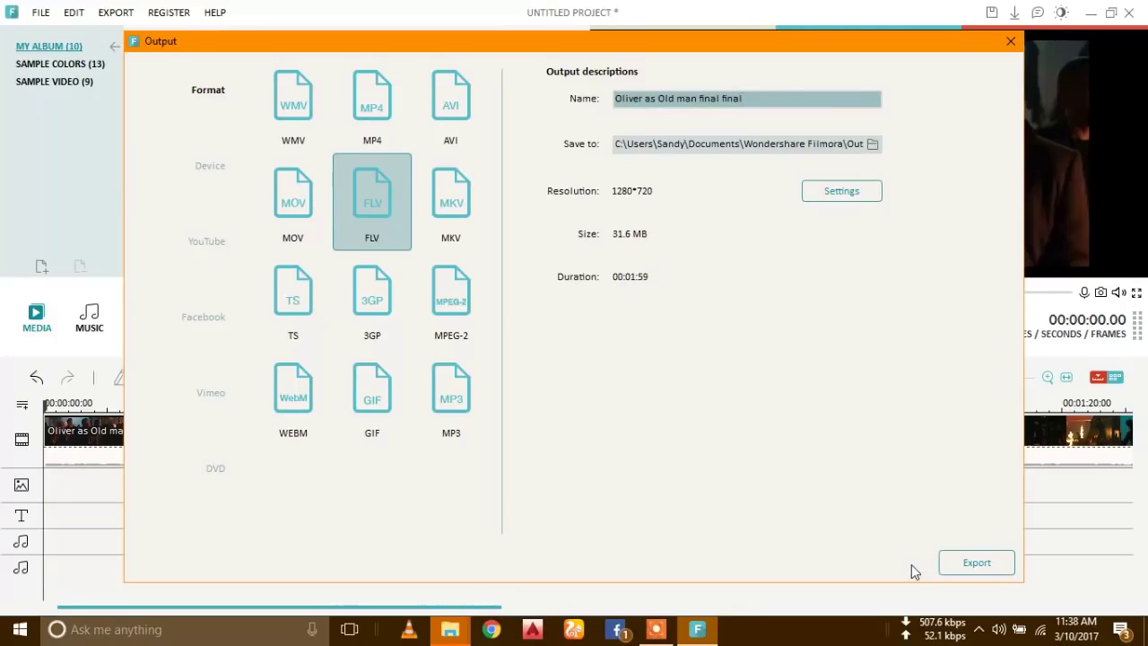
{"action": "left_click_drag", "start_coordinate": [742, 39], "coordinate": [446, 34]}
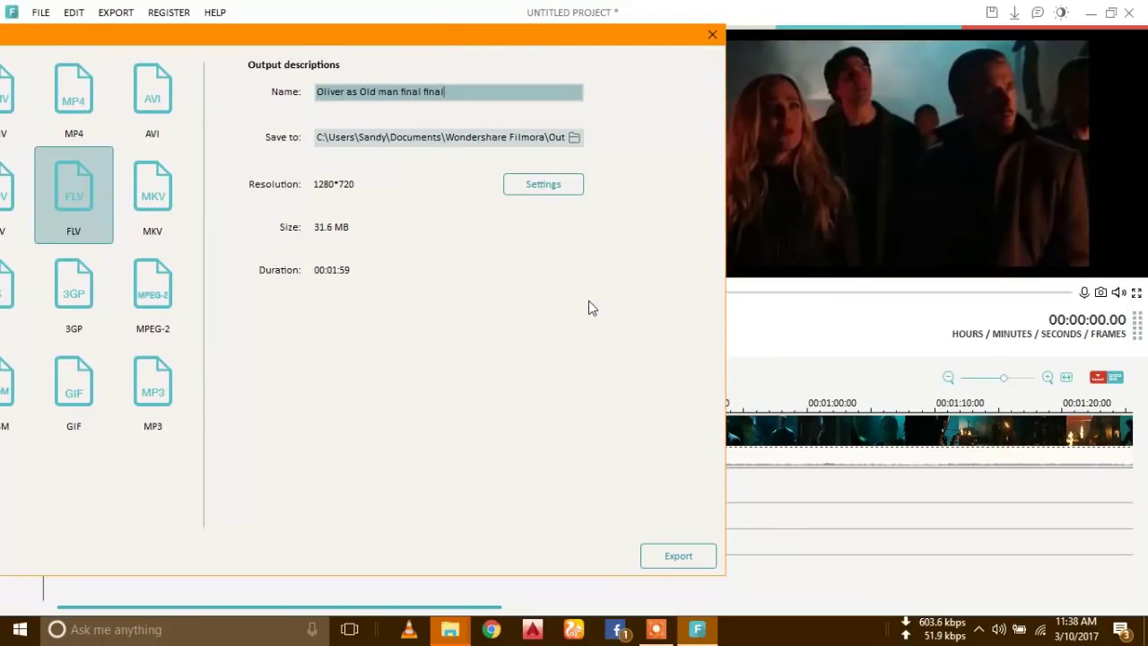
{"action": "left_click", "coordinate": [666, 557]}
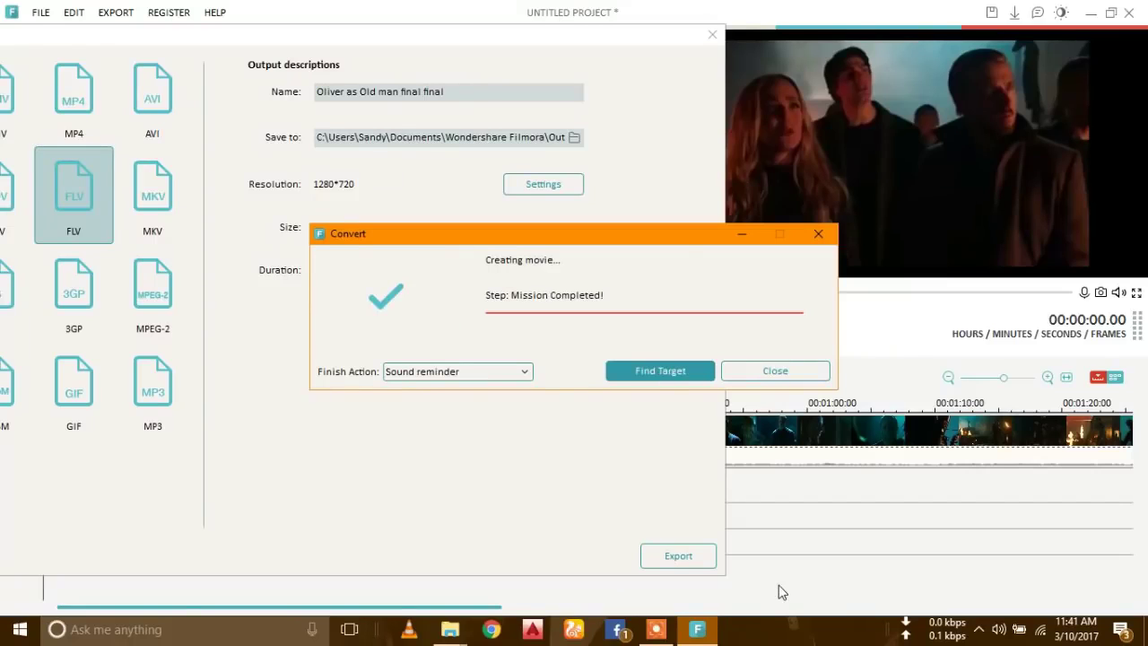
{"action": "left_click", "coordinate": [767, 371]}
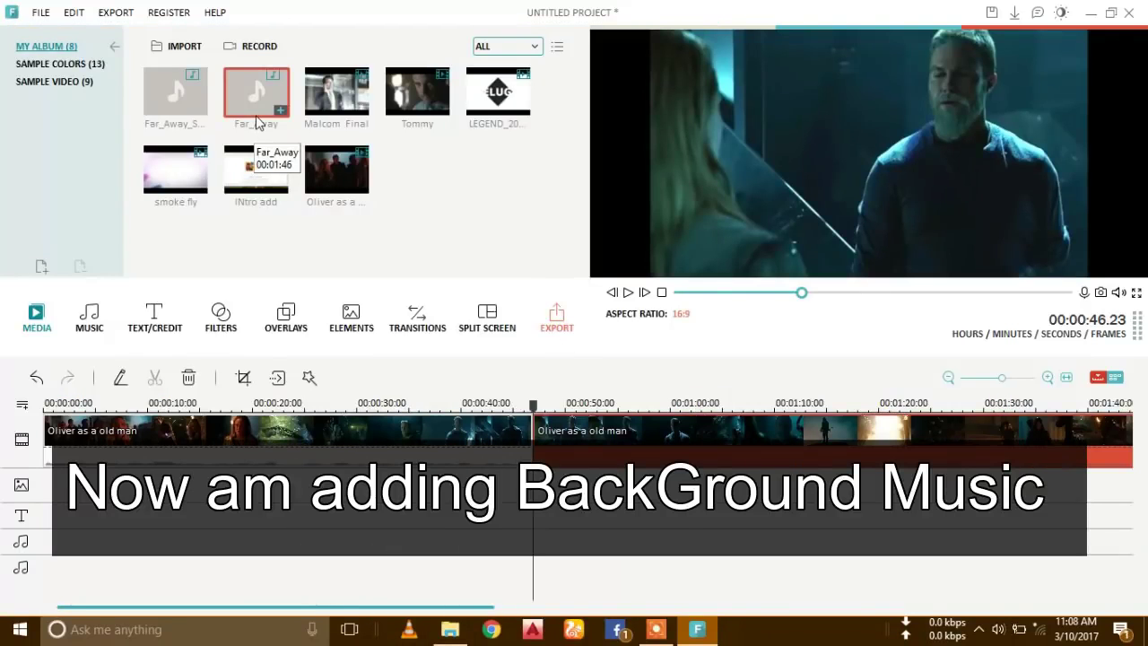
- Add the Far_Away music at the start of the first music track and play the opening to hear it with the video
{"action": "left_click_drag", "start_coordinate": [262, 101], "coordinate": [54, 542]}
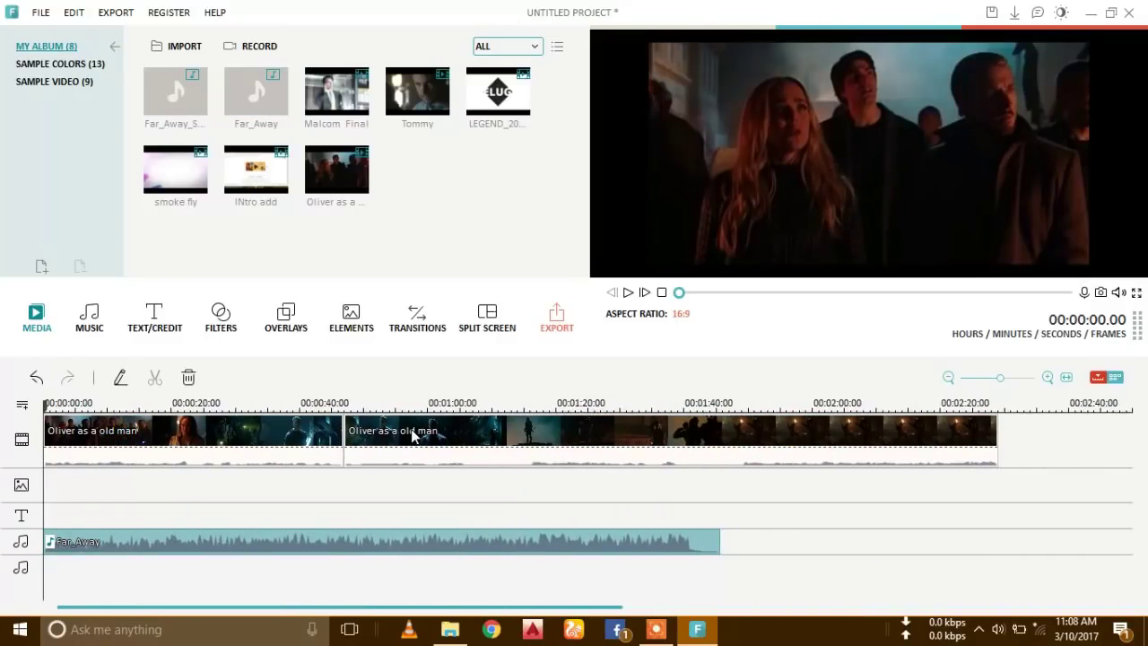
{"action": "left_click", "coordinate": [558, 514]}
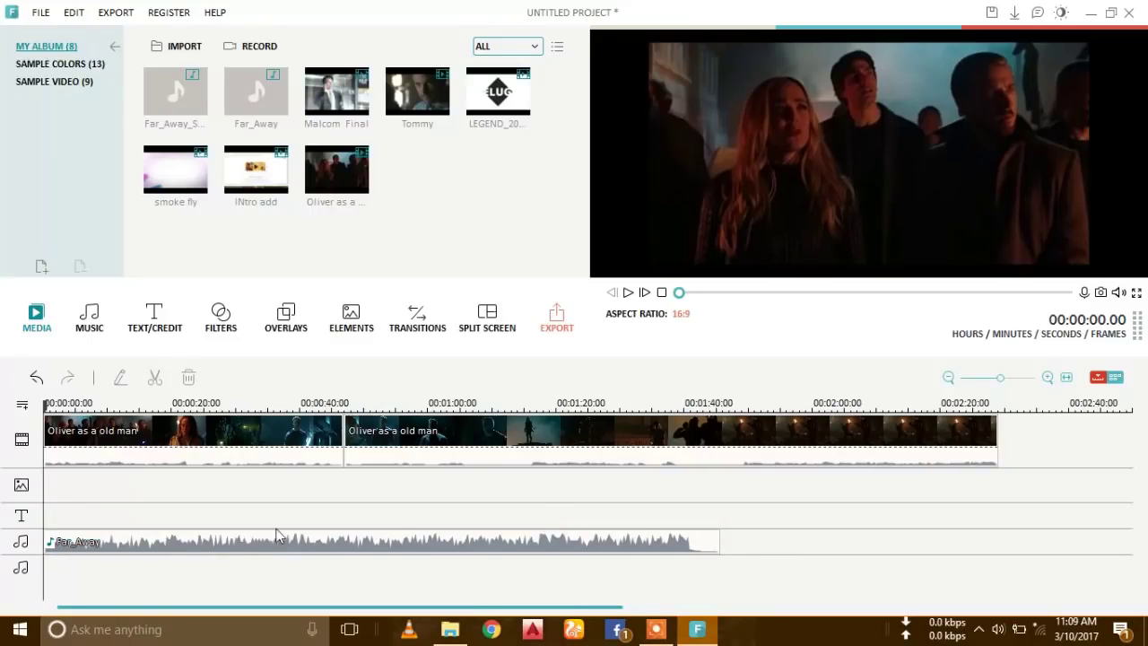
{"action": "left_click", "coordinate": [240, 543]}
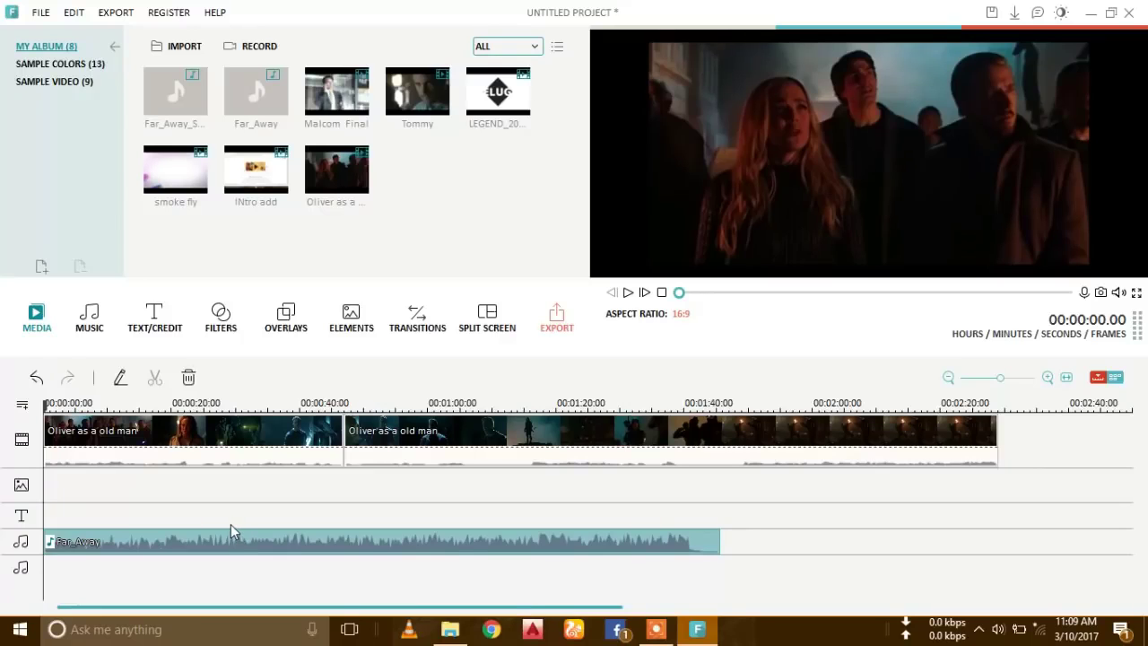
{"action": "key", "text": "space"}
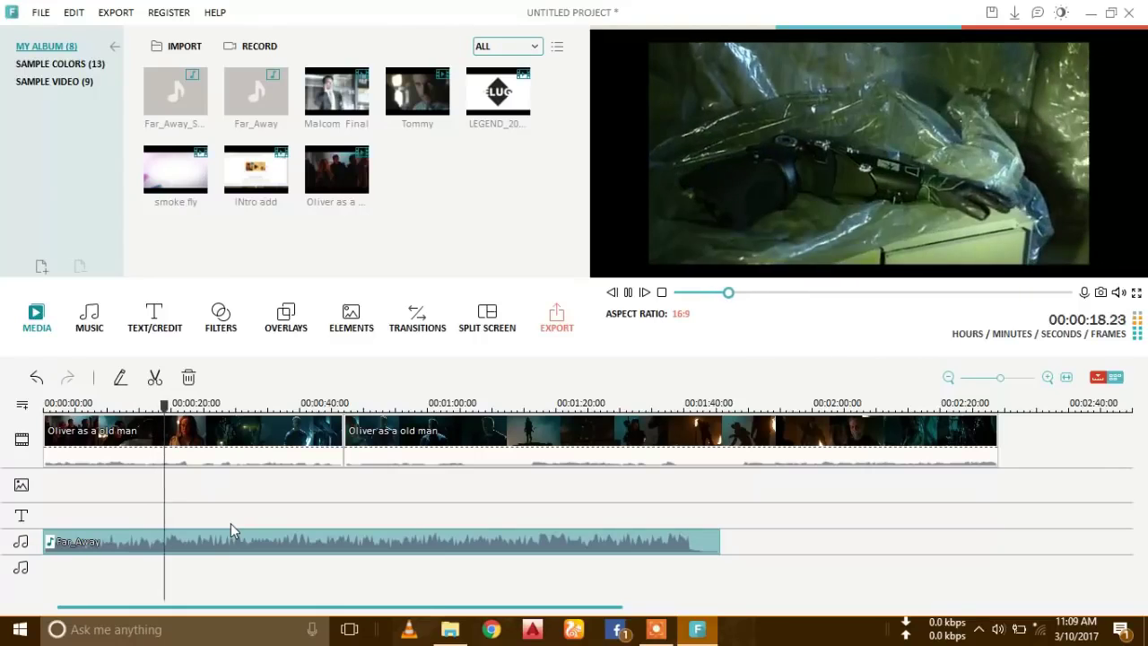
{"action": "key", "text": "space"}
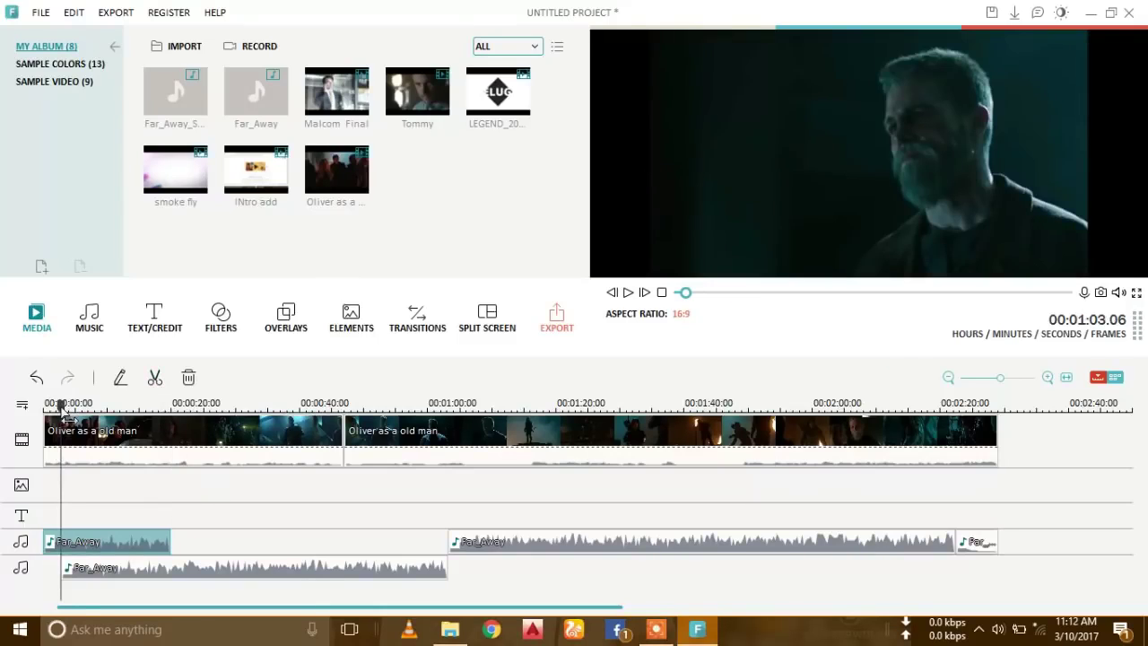
- Split the Far_Away clip on the second music track where the first track's opening clip ends, and delete the part before the cut
{"action": "left_click_drag", "start_coordinate": [58, 403], "coordinate": [179, 434]}
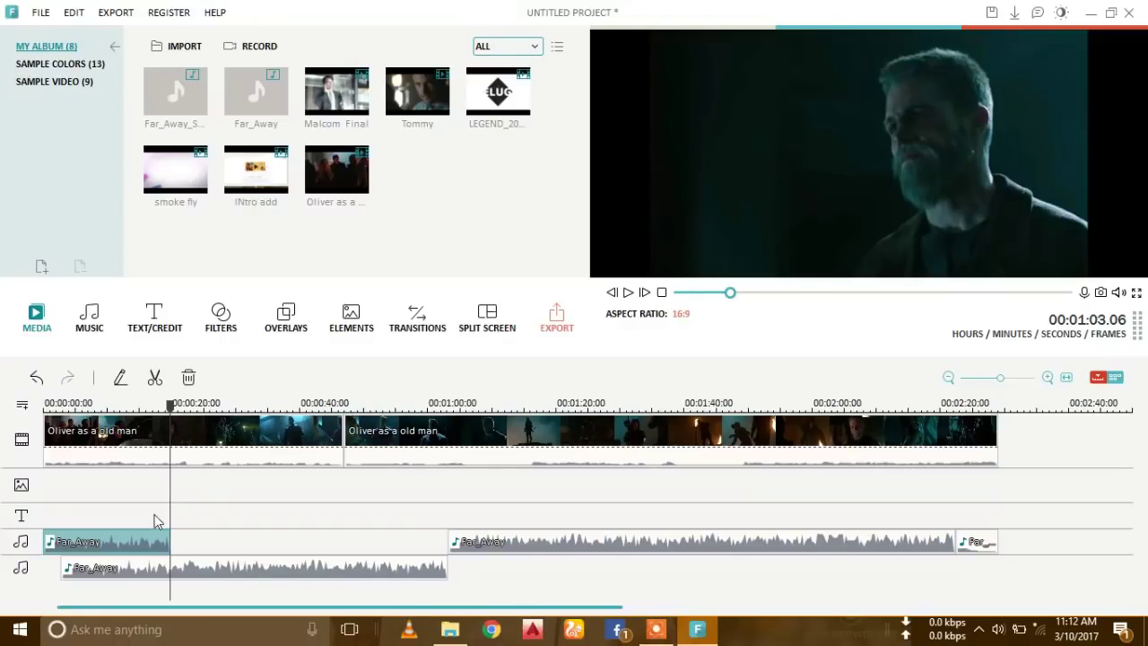
{"action": "left_click", "coordinate": [158, 575]}
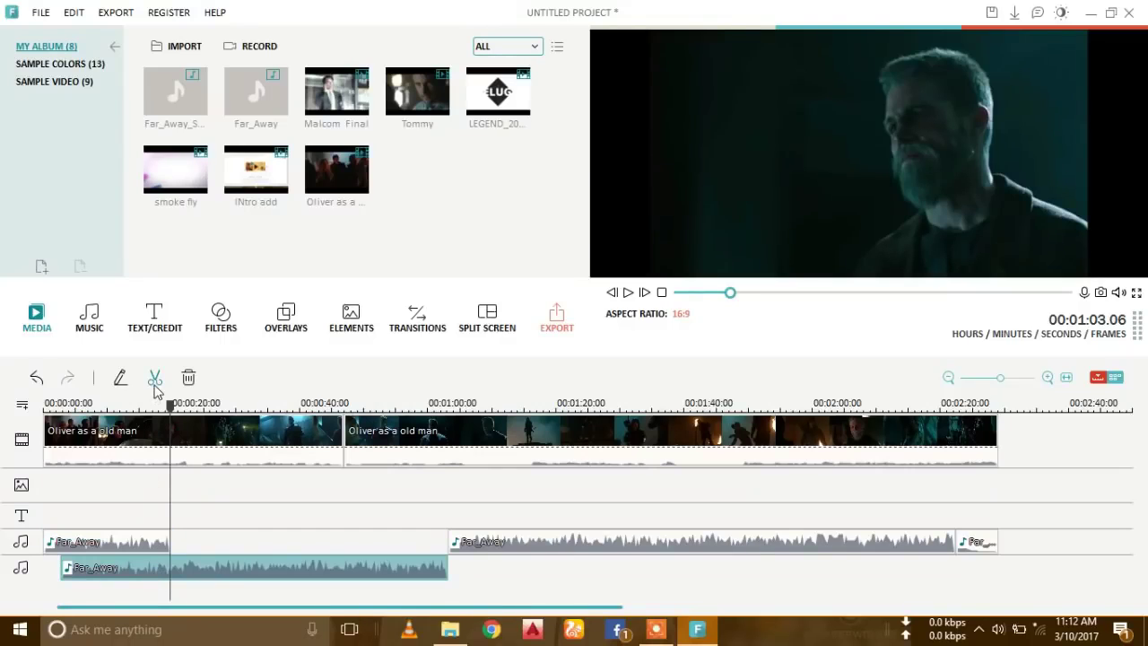
{"action": "right_click", "coordinate": [121, 568]}
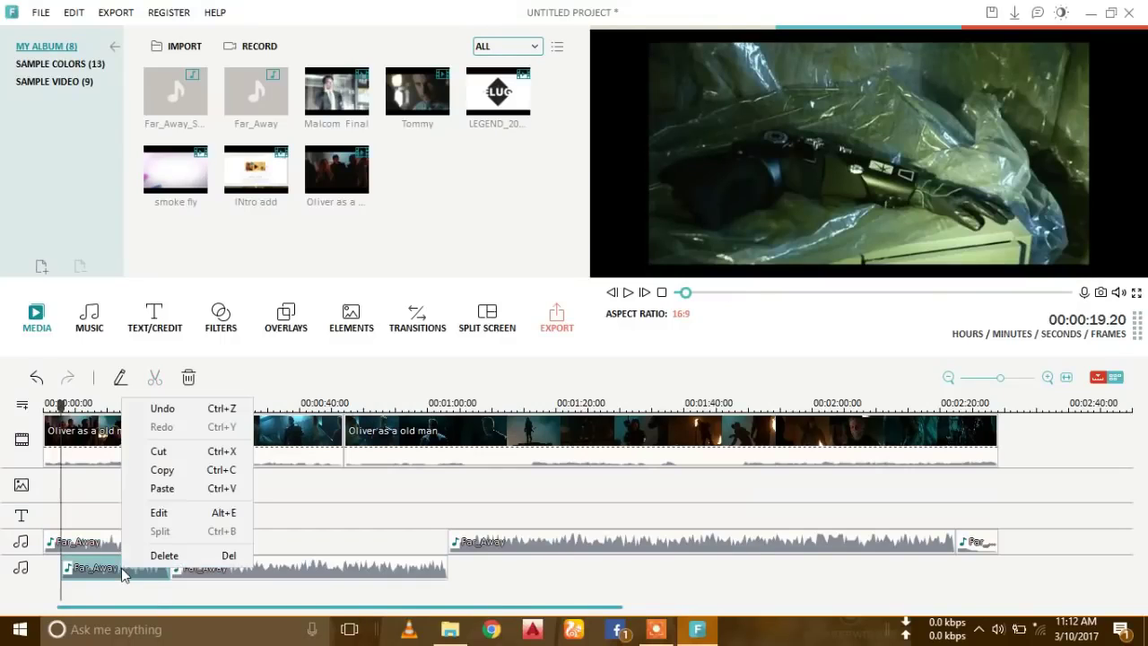
{"action": "left_click", "coordinate": [129, 557]}
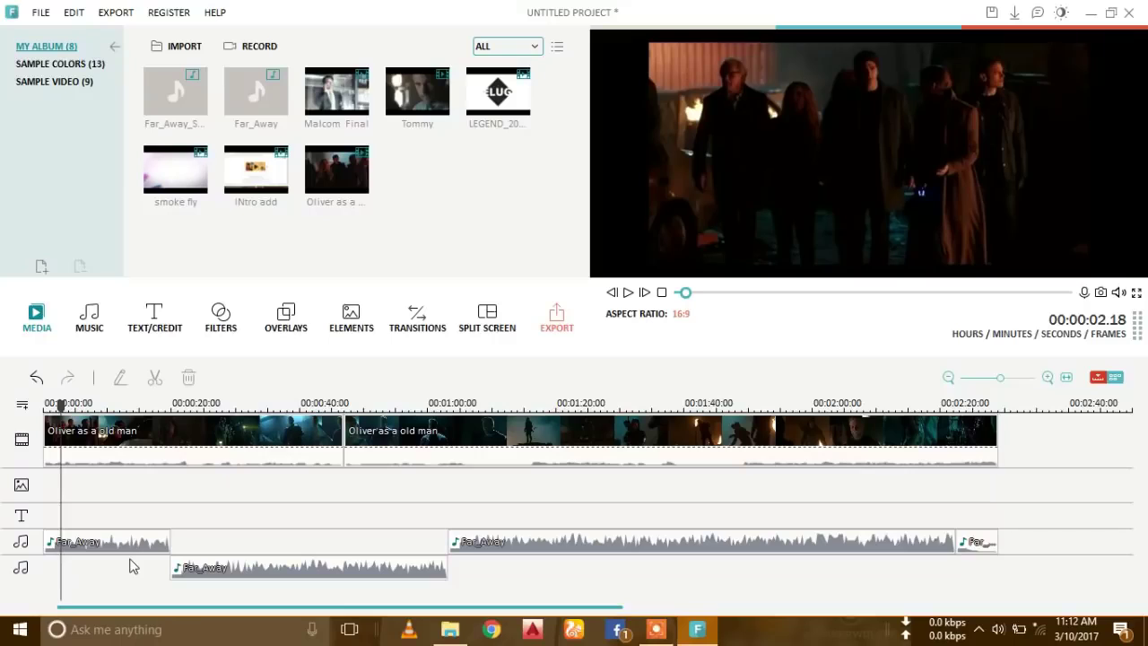
- Move the remaining Far_Away clip from the second music track into the gap between the clips on the first music track
{"action": "mouse_move", "coordinate": [662, 635]}
{"action": "left_click", "coordinate": [153, 549]}
{"action": "mouse_move", "coordinate": [255, 567]}
{"action": "left_mouse_down"}
{"action": "mouse_move", "coordinate": [265, 552]}
{"action": "mouse_move", "coordinate": [265, 579]}
{"action": "left_mouse_up"}
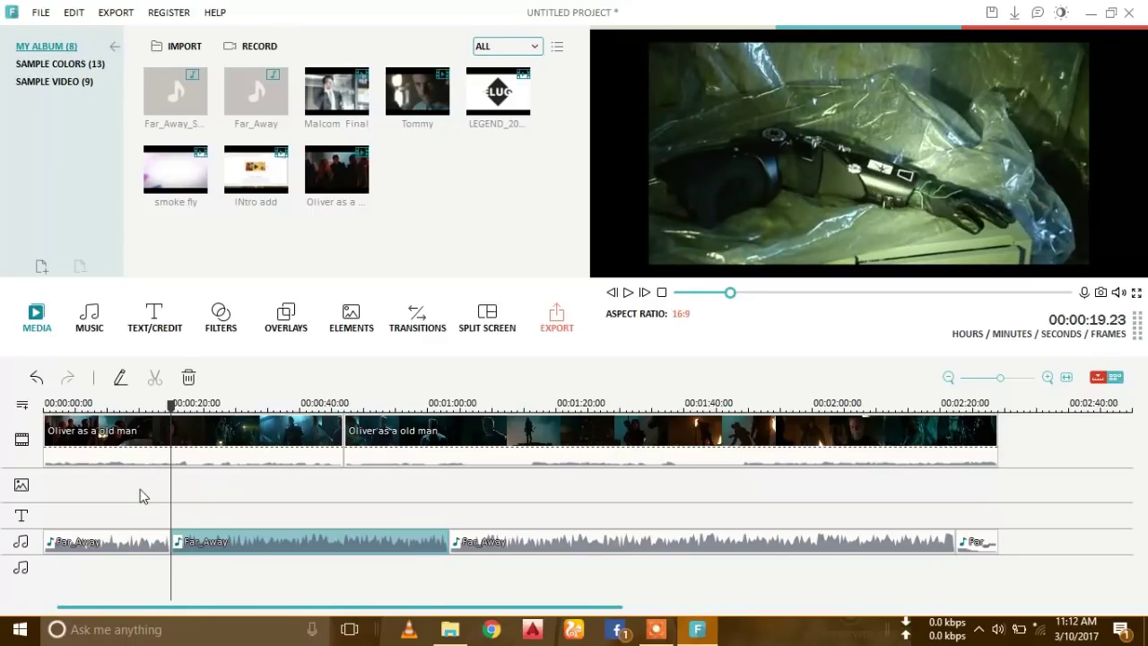
- Play the first few seconds of the timeline to check how loud the background music is against the dialogue
{"action": "left_click_drag", "start_coordinate": [172, 408], "coordinate": [49, 408]}
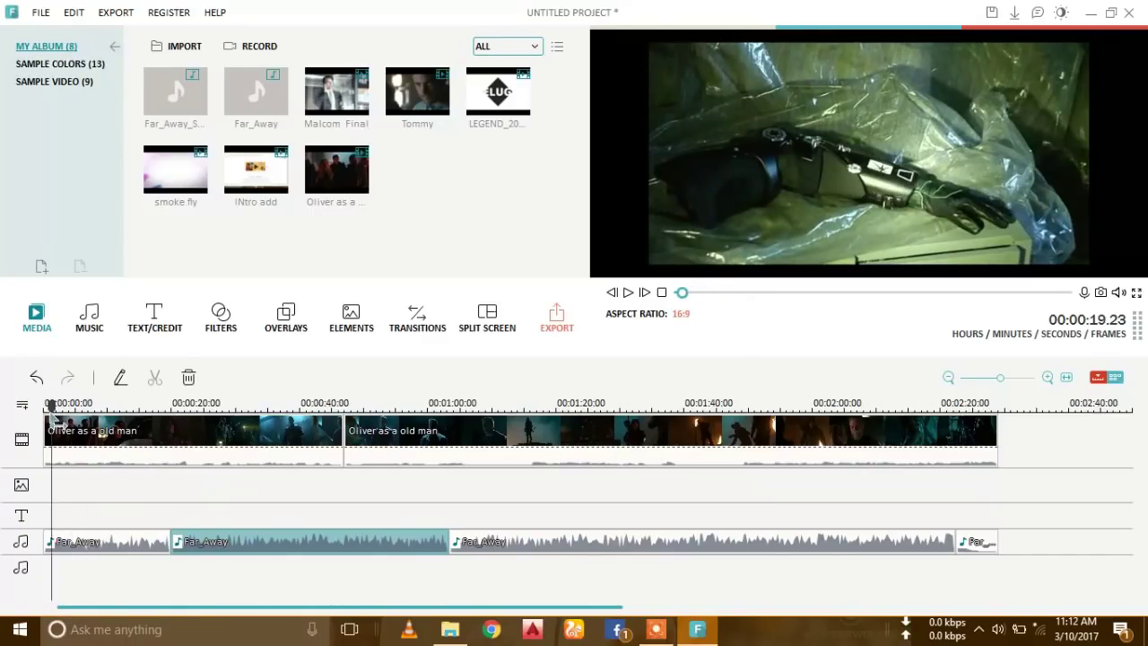
{"action": "left_click", "coordinate": [131, 431]}
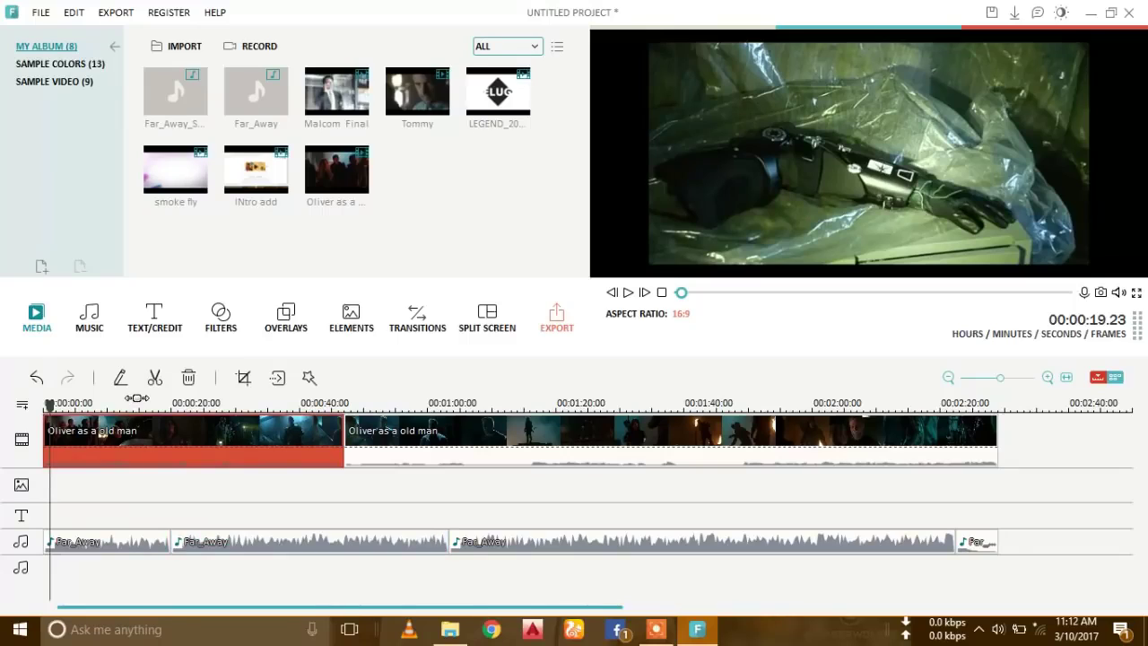
{"action": "left_click", "coordinate": [628, 294]}
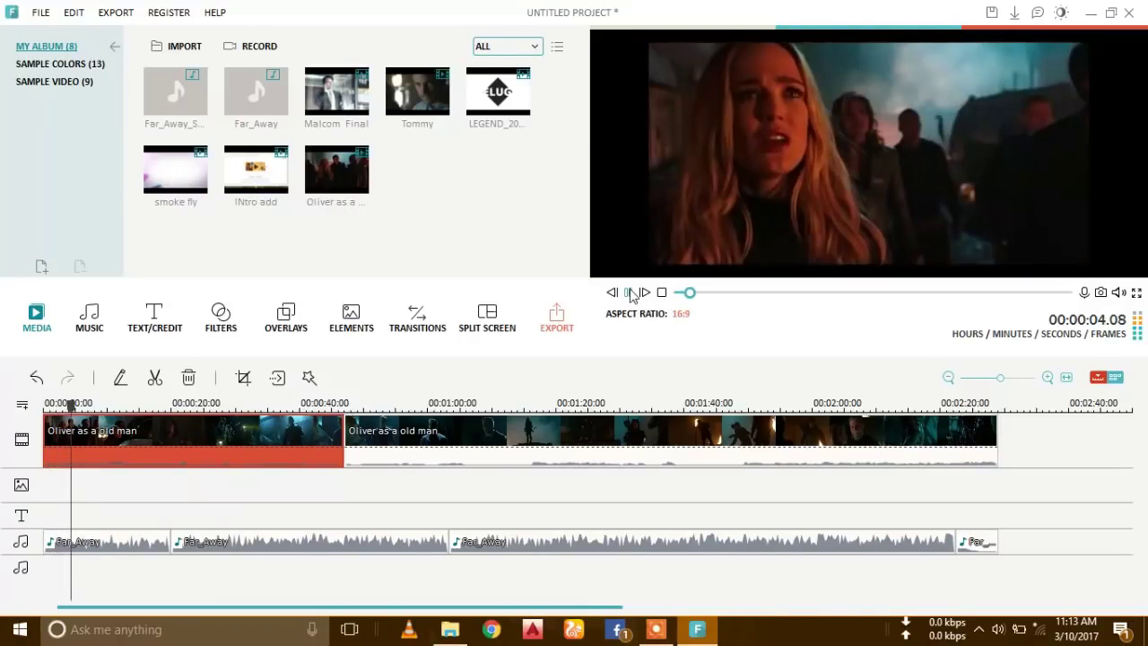
{"action": "left_click", "coordinate": [628, 293]}
- Lower the volume of the first Far_Away music clip in stages to 61, 21 and finally 8, listening to the playback between changes
{"action": "double_click", "coordinate": [137, 548]}
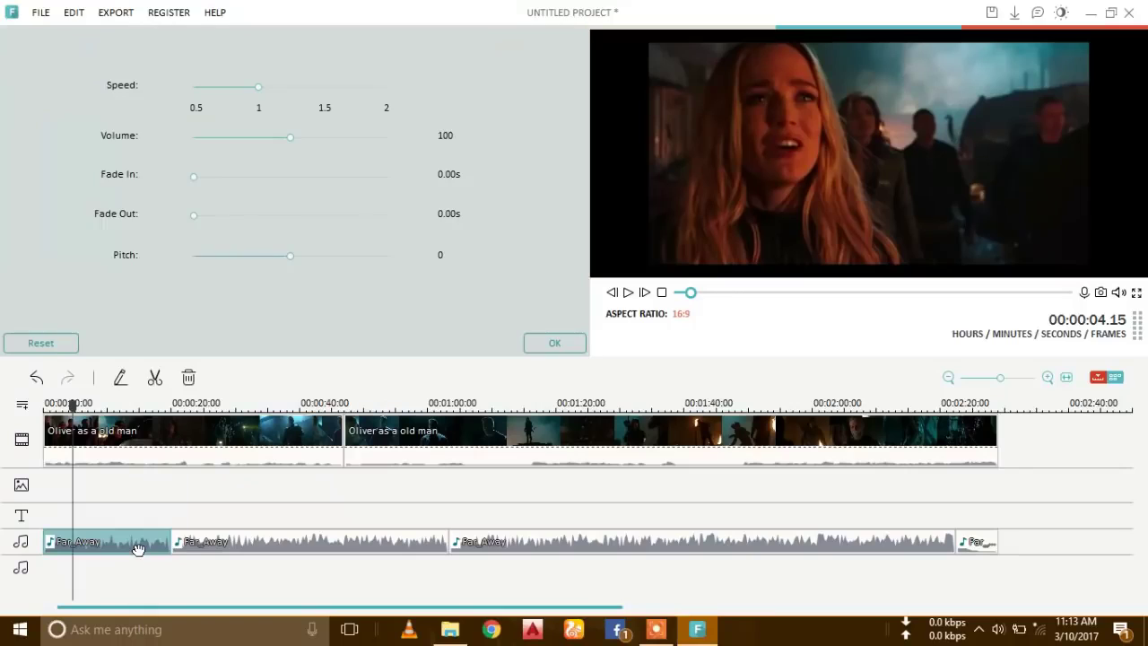
{"action": "left_click", "coordinate": [253, 137]}
{"action": "left_click", "coordinate": [556, 345]}
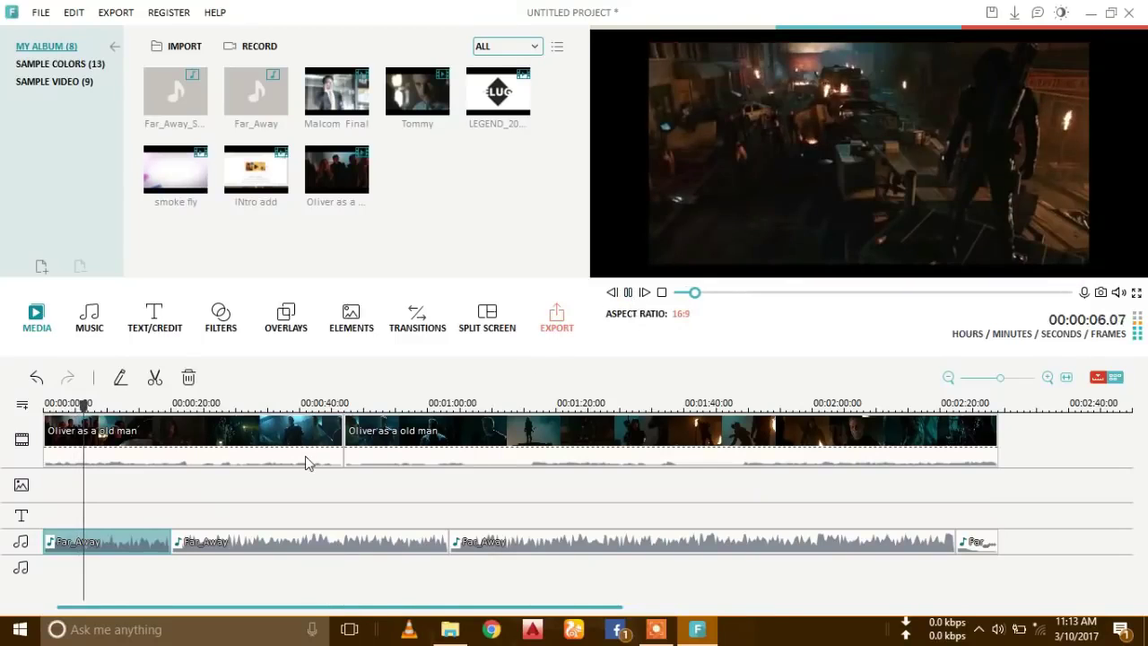
{"action": "double_click", "coordinate": [139, 543]}
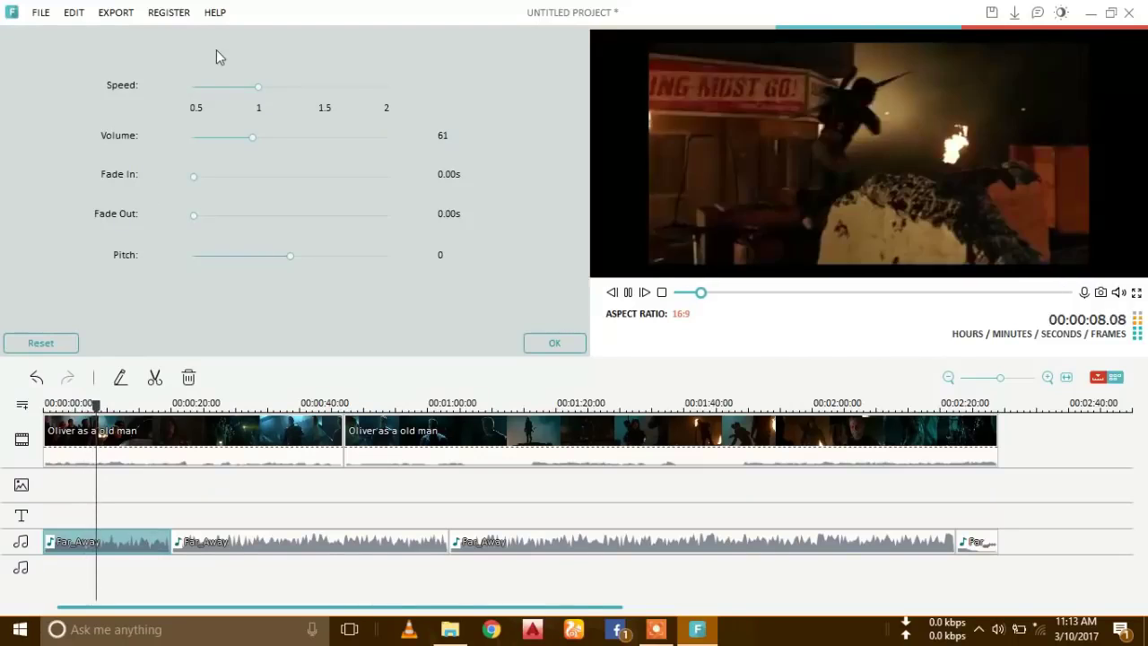
{"action": "left_click", "coordinate": [215, 138]}
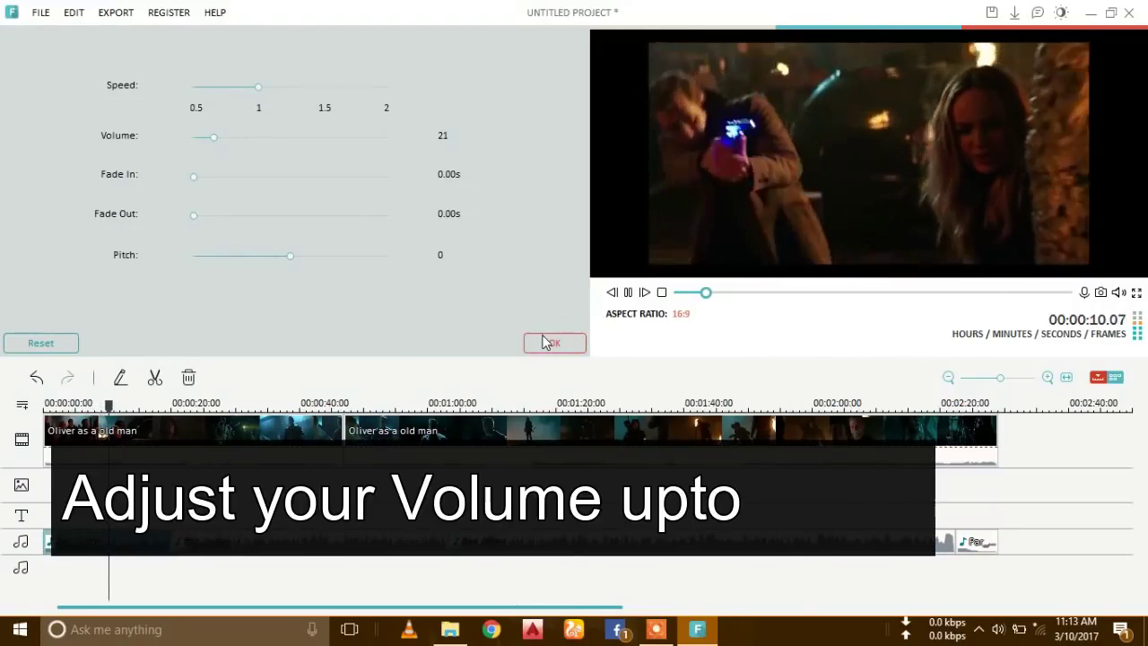
{"action": "left_click", "coordinate": [551, 343]}
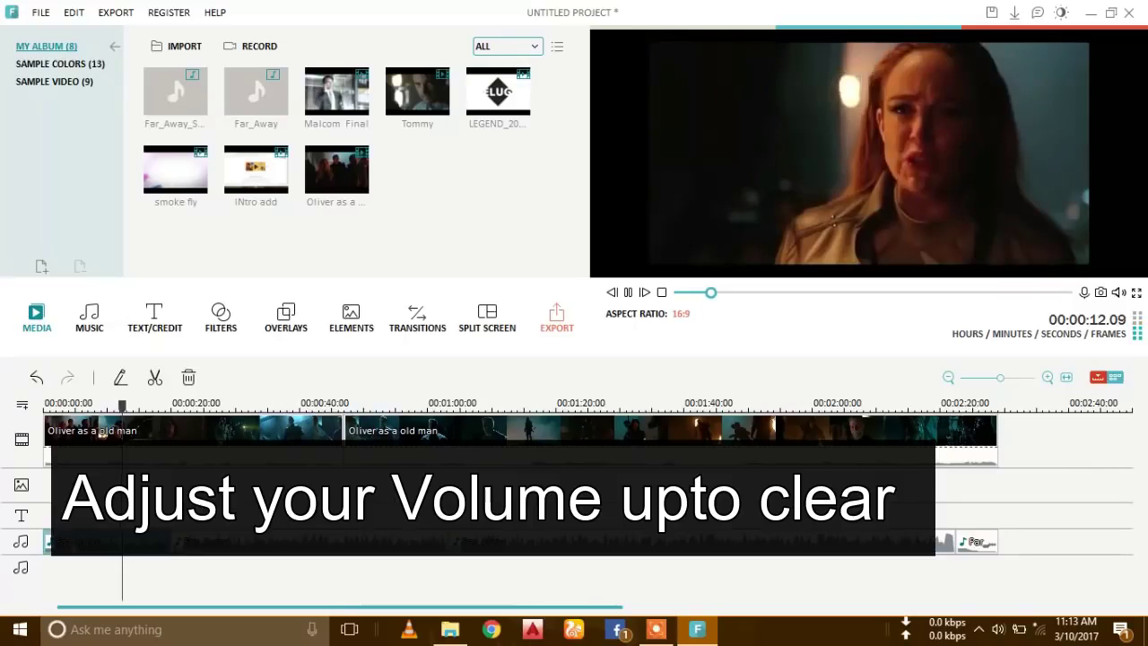
{"action": "double_click", "coordinate": [108, 541]}
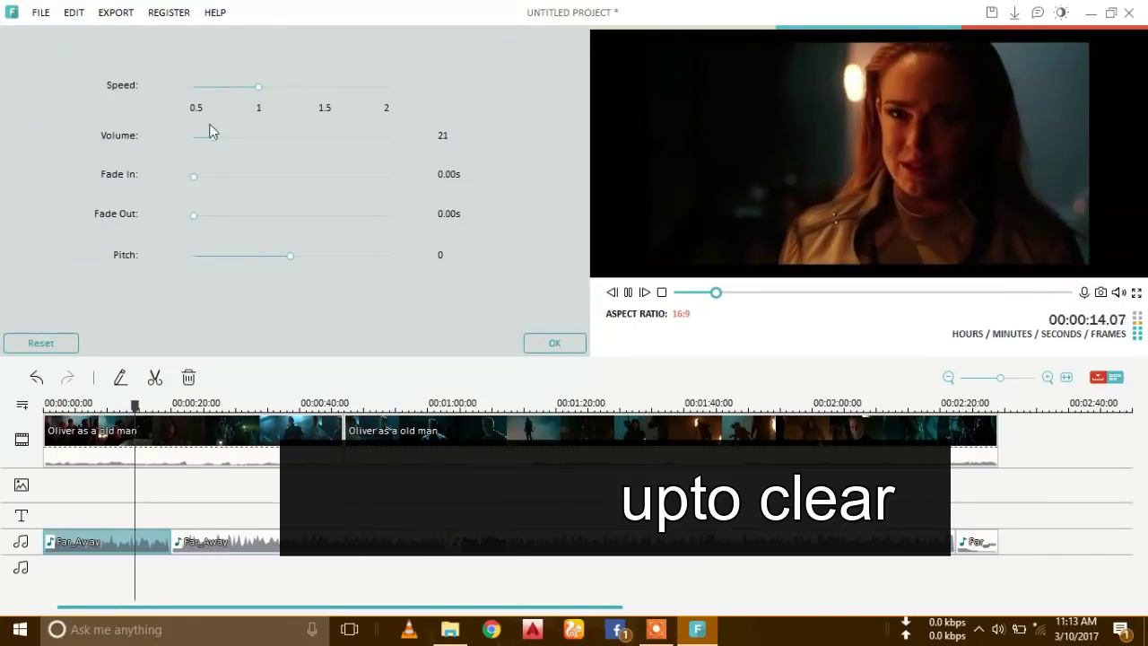
{"action": "left_click", "coordinate": [201, 137]}
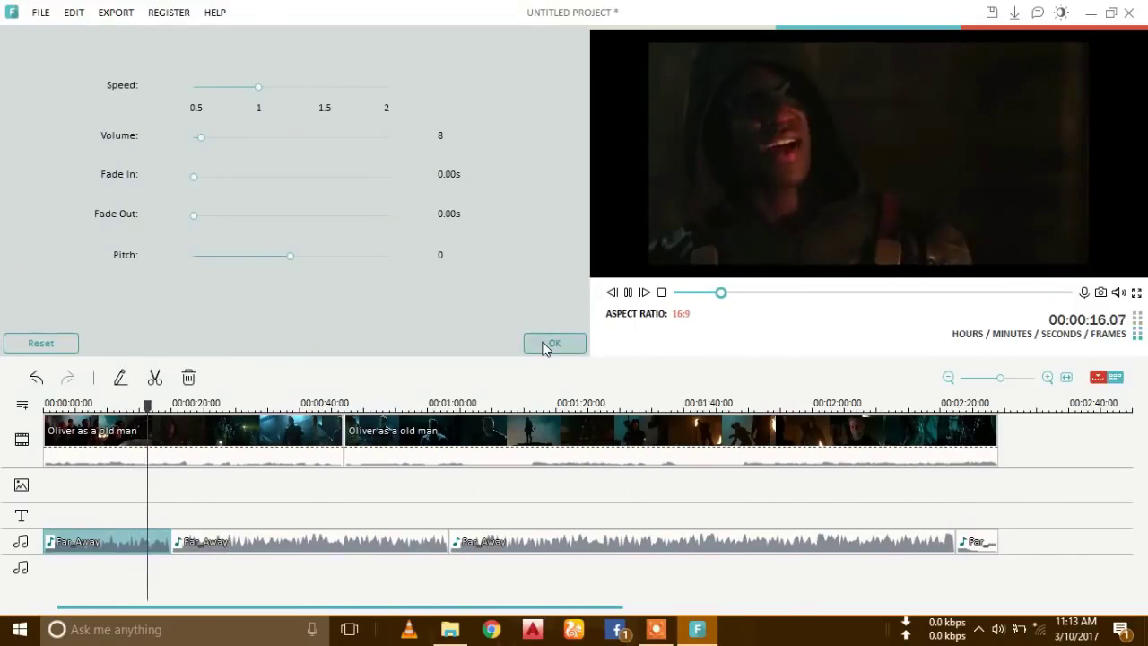
- Apply the first Far_Away clip's volume setting, play a few seconds to judge the mix, and review that clip's audio settings again
{"action": "left_click", "coordinate": [547, 344]}
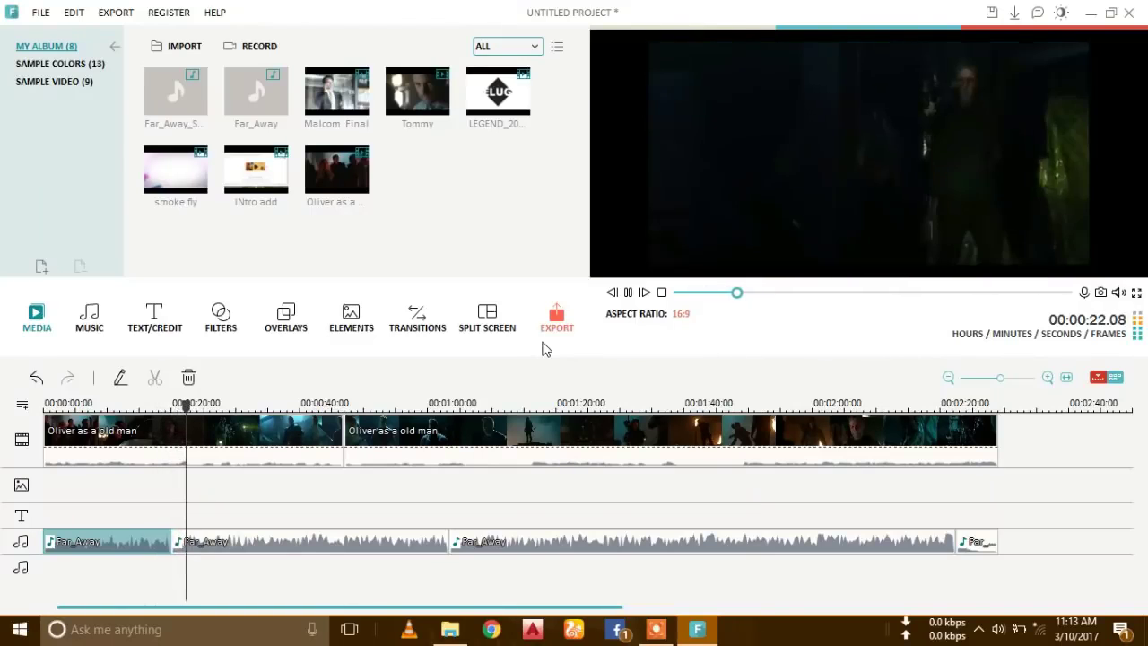
{"action": "key", "text": "space"}
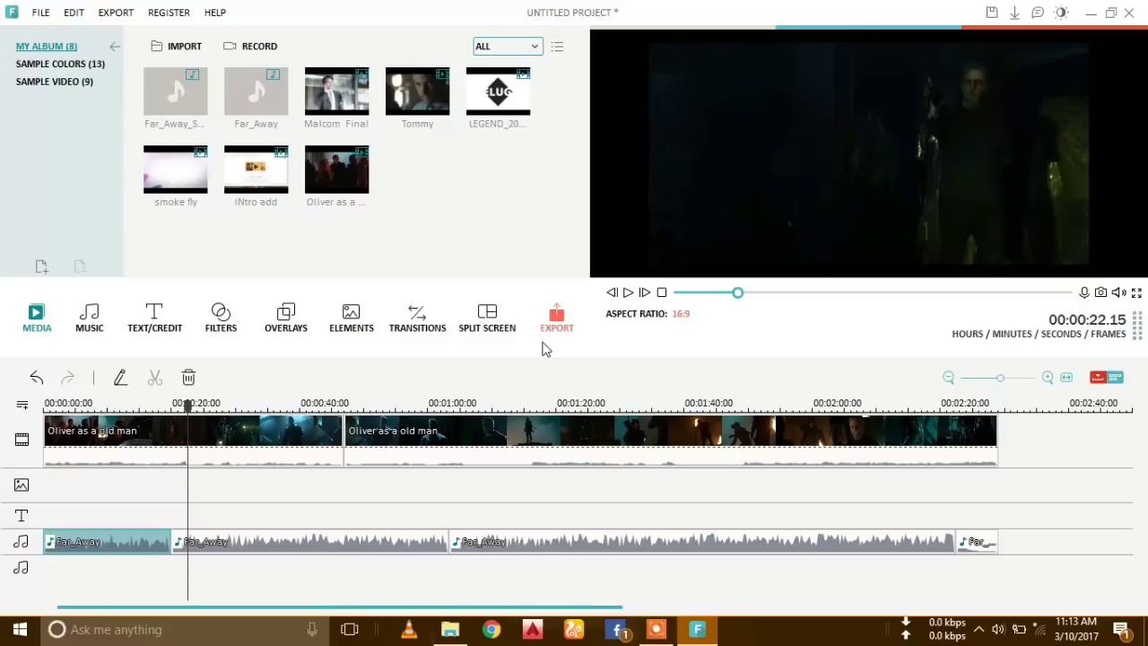
{"action": "double_click", "coordinate": [109, 548]}
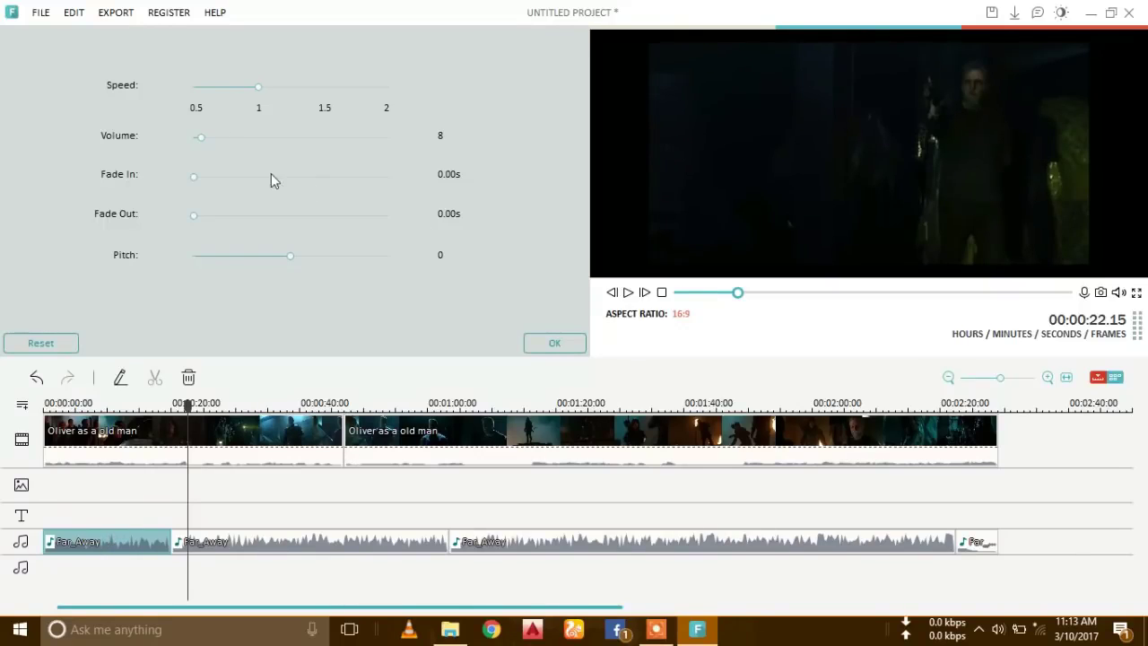
{"action": "left_click", "coordinate": [567, 347]}
- Lower the volume of the second Far_Away music clip to 5 and apply it
{"action": "left_click", "coordinate": [297, 543]}
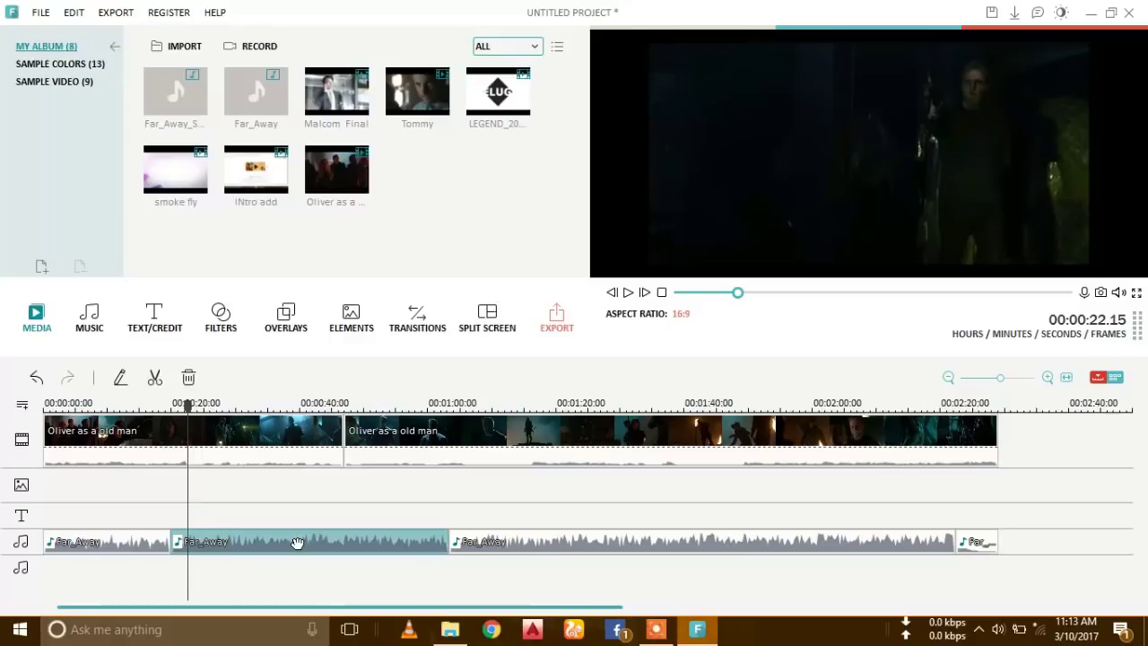
{"action": "double_click", "coordinate": [297, 543]}
{"action": "left_click_drag", "start_coordinate": [208, 139], "coordinate": [201, 143]}
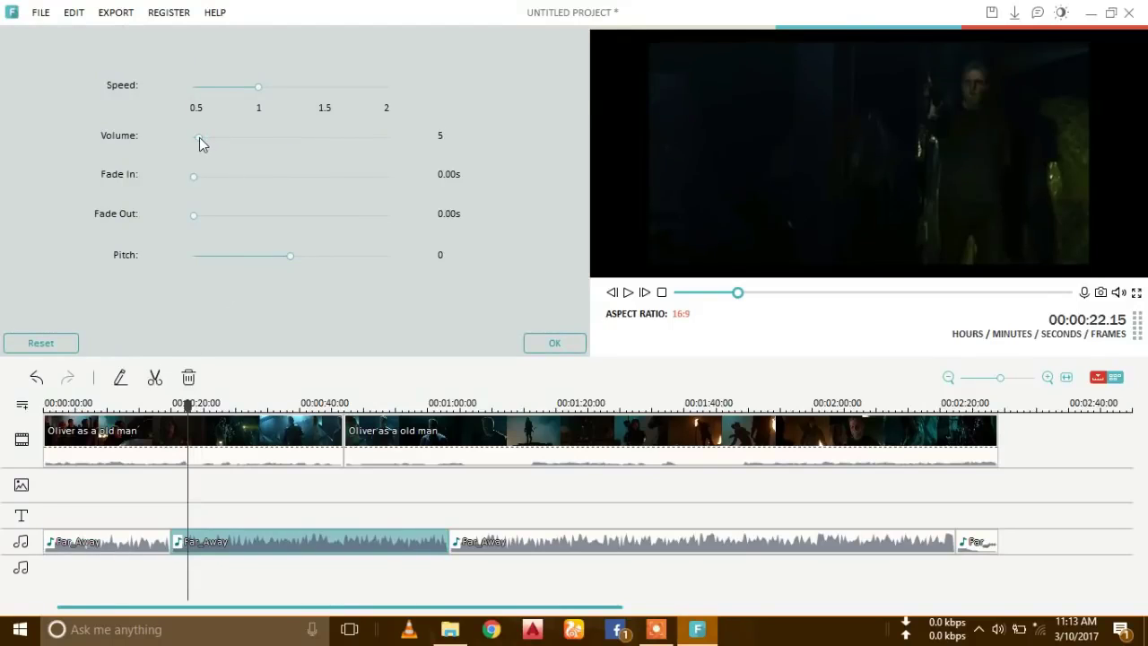
{"action": "left_click", "coordinate": [537, 346]}
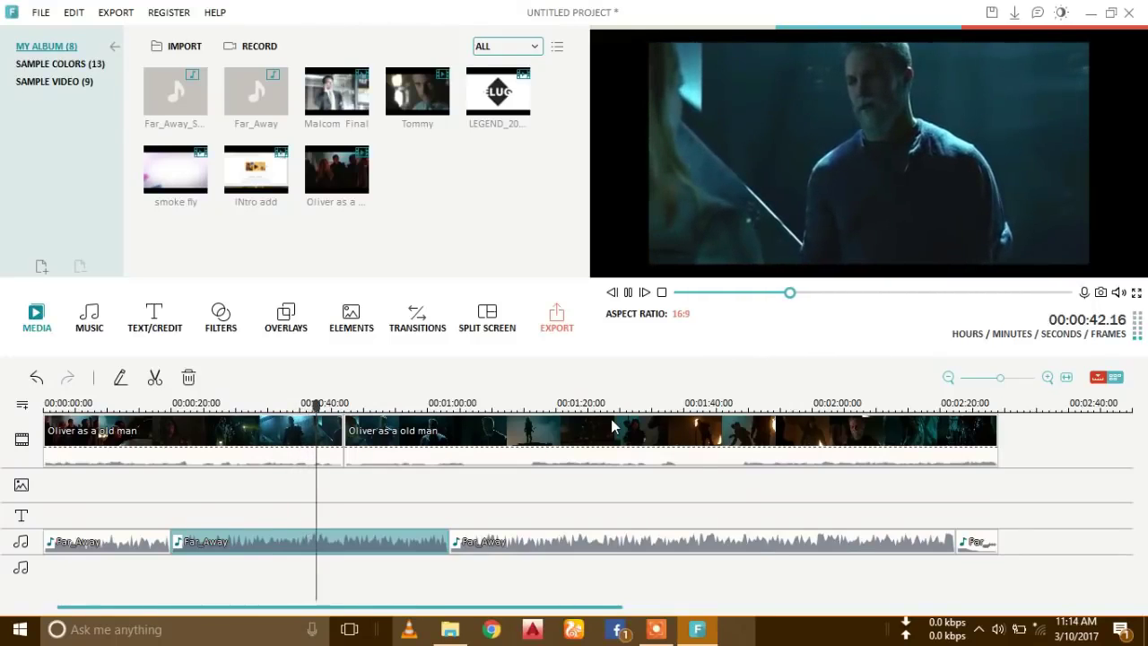
- Lower the third Far_Away music clip to a similarly quiet volume and set the last short Far_Away clip's volume to 7
{"action": "left_click", "coordinate": [580, 542]}
{"action": "double_click", "coordinate": [579, 542]}
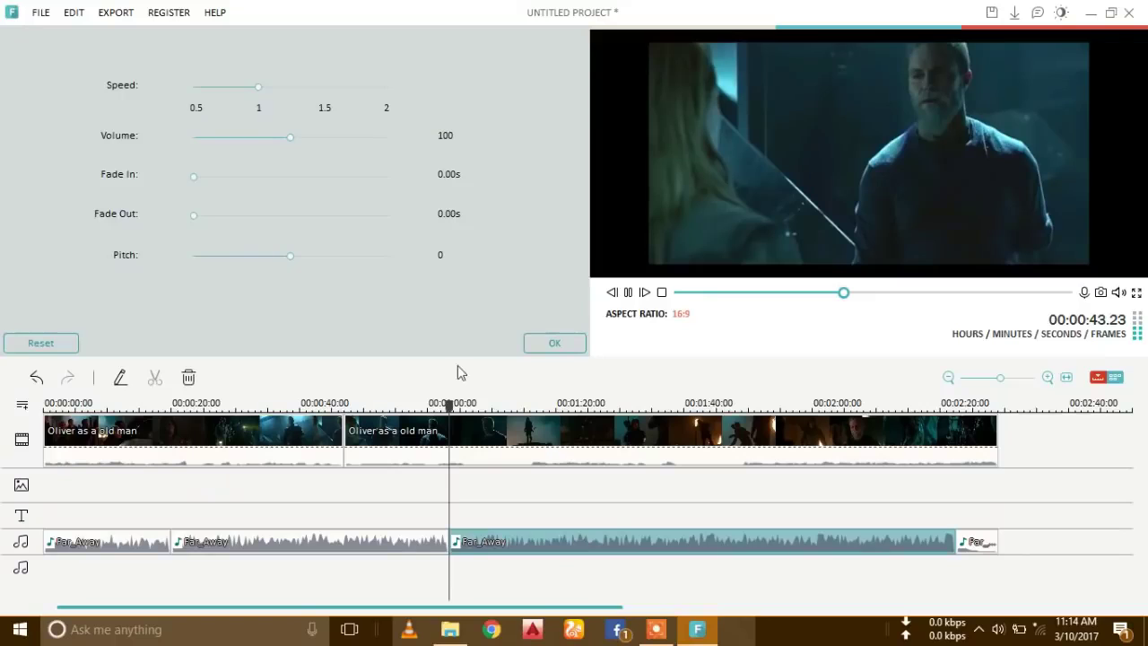
{"action": "left_click", "coordinate": [202, 137]}
{"action": "left_click", "coordinate": [555, 345]}
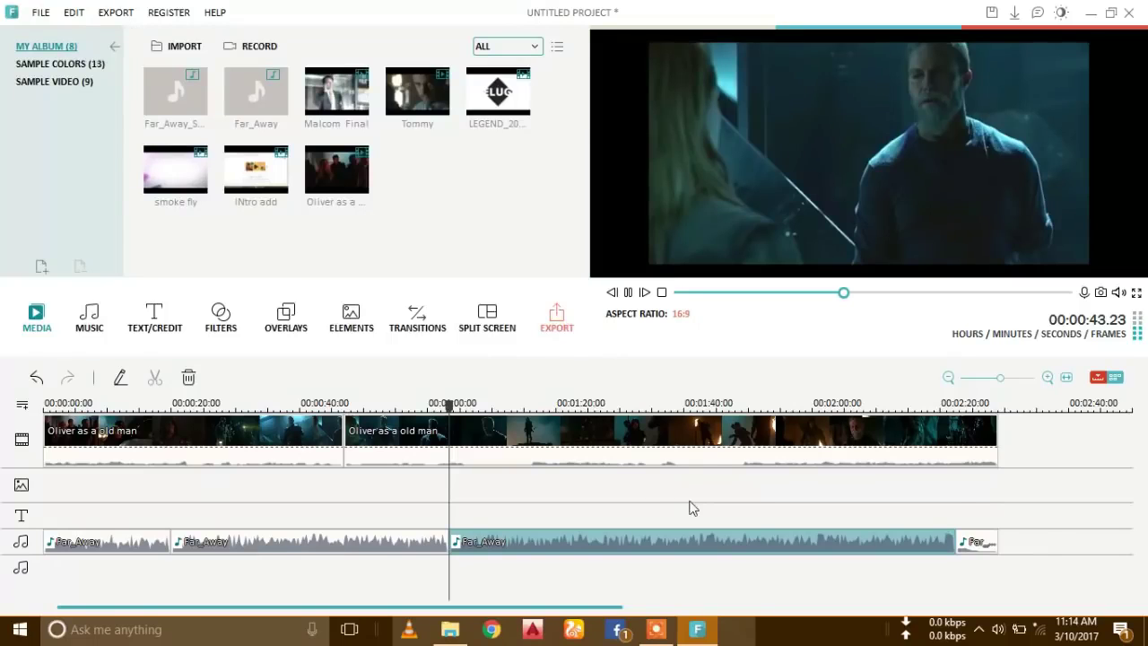
{"action": "double_click", "coordinate": [981, 547]}
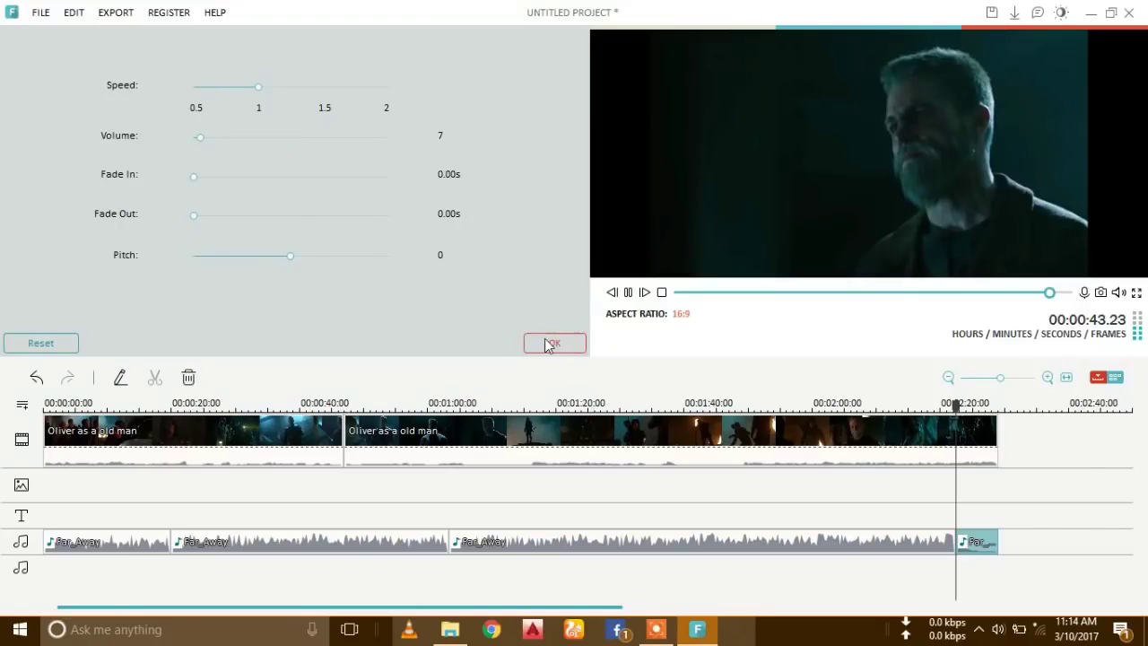
{"action": "left_click", "coordinate": [554, 345]}
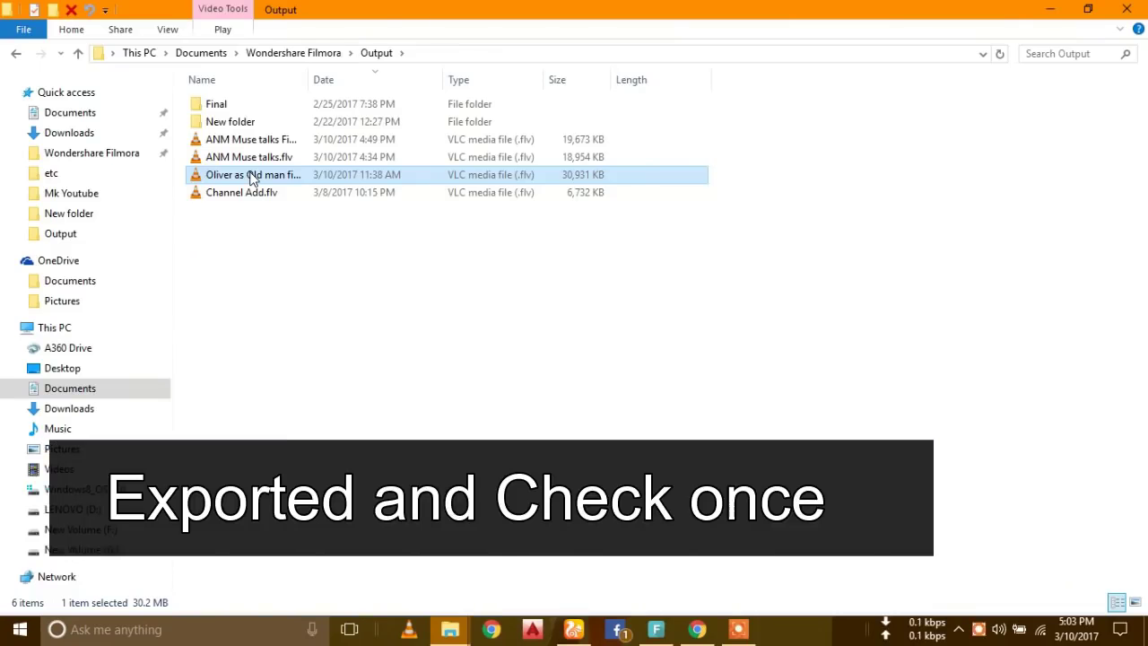
- Open the exported "Oliver as Old man final" video from the Output folder to check it, and upload it on YouTube in Chrome
{"action": "double_click", "coordinate": [251, 175]}
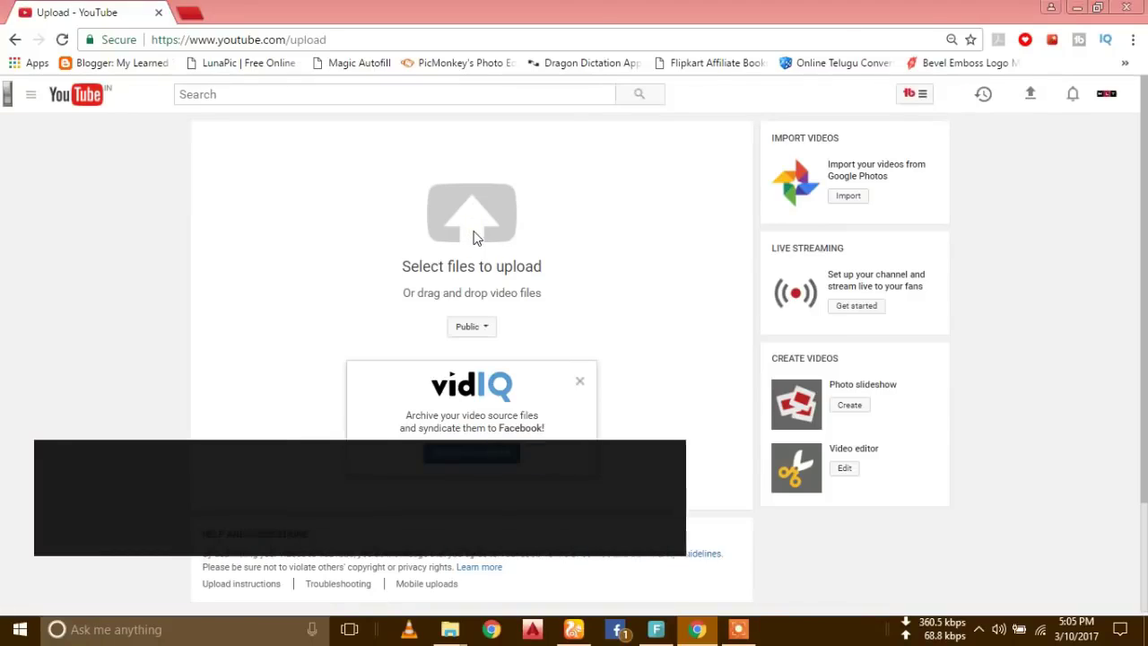
{"action": "left_click", "coordinate": [472, 235]}
{"action": "double_click", "coordinate": [287, 186]}
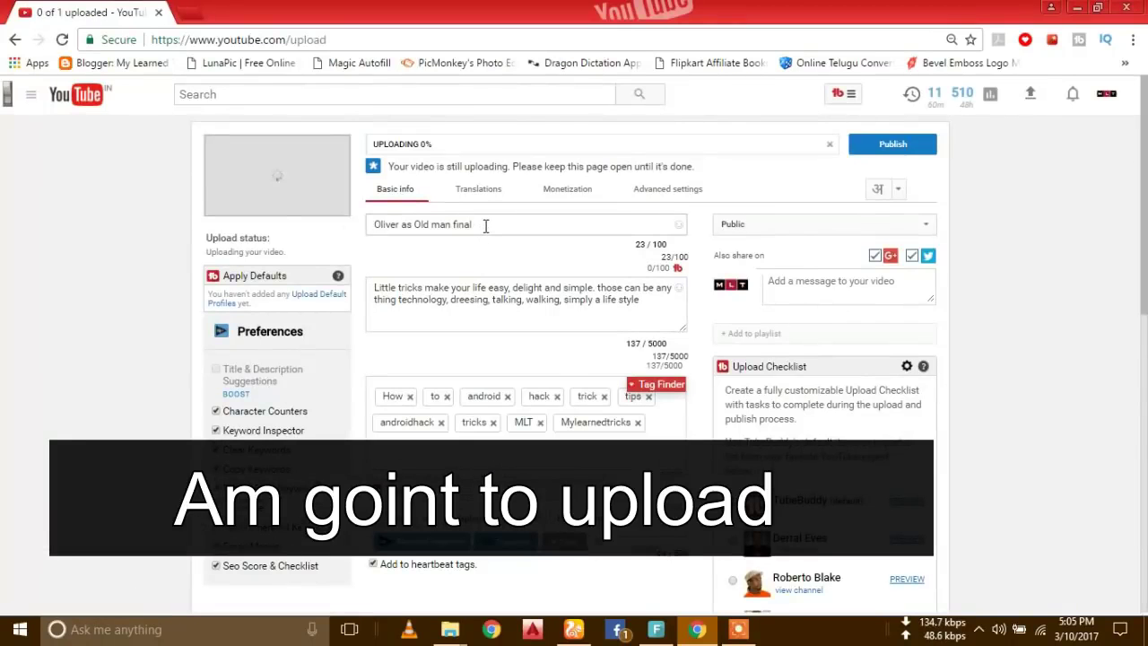
- Remove "final" from the end of the video title and insert "ueen" after "Oliver"
{"action": "left_click", "coordinate": [486, 226]}
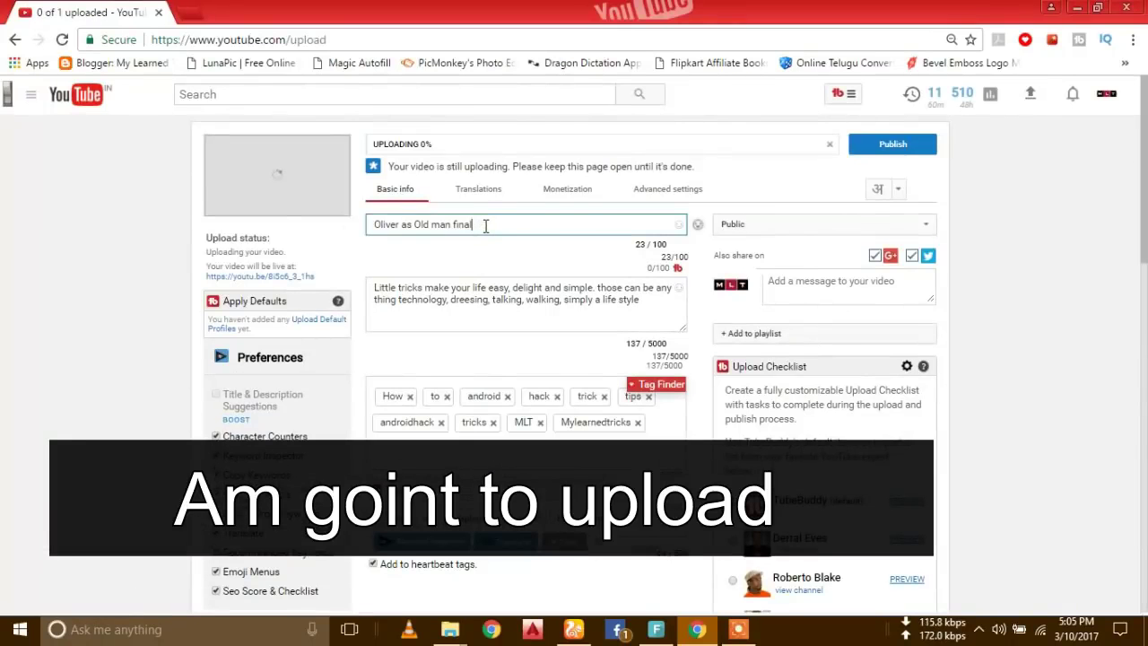
{"action": "key", "text": "BackSpace"}
{"action": "key", "text": "BackSpace"}
{"action": "key", "text": "BackSpace"}
{"action": "key", "text": "BackSpace"}
{"action": "key", "text": "BackSpace"}
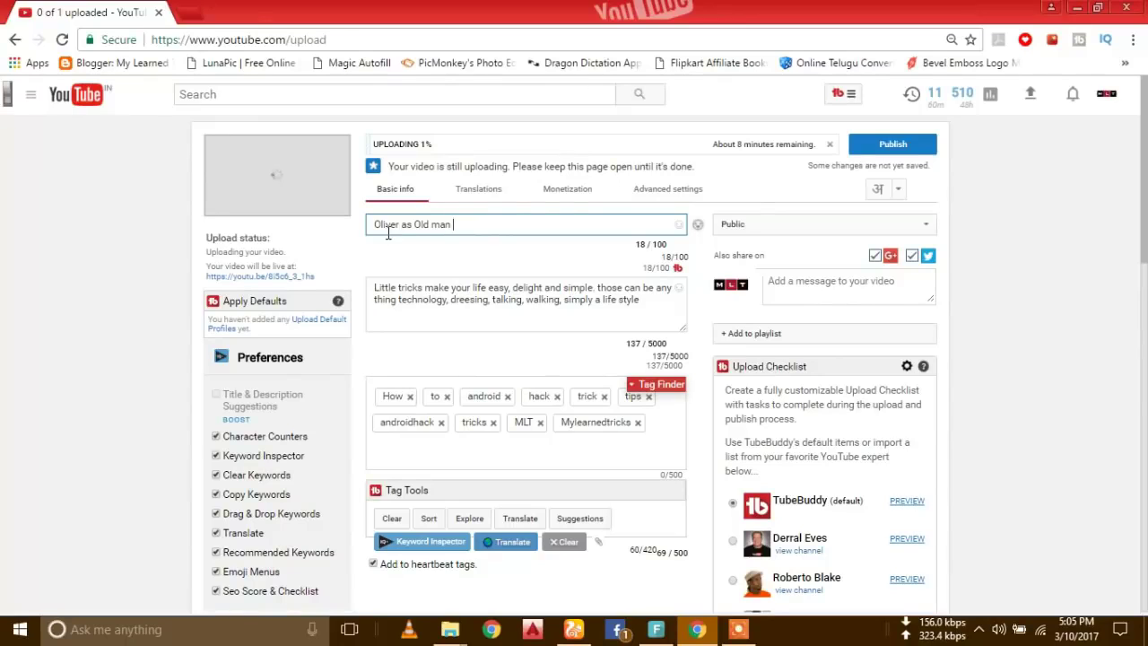
{"action": "left_click", "coordinate": [401, 225]}
{"action": "type", "text": "ueen"}
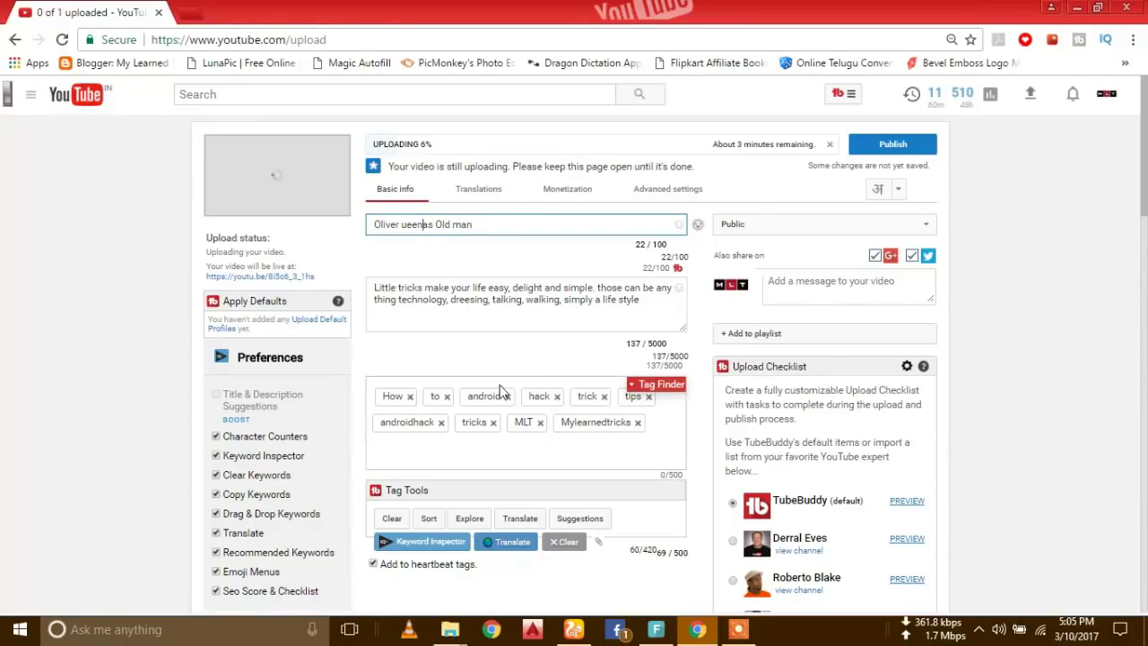
- Delete all the default tags of the upload and add the video to the Entertainment playlist
{"action": "left_click", "coordinate": [662, 443]}
{"action": "key", "text": "BackSpace"}
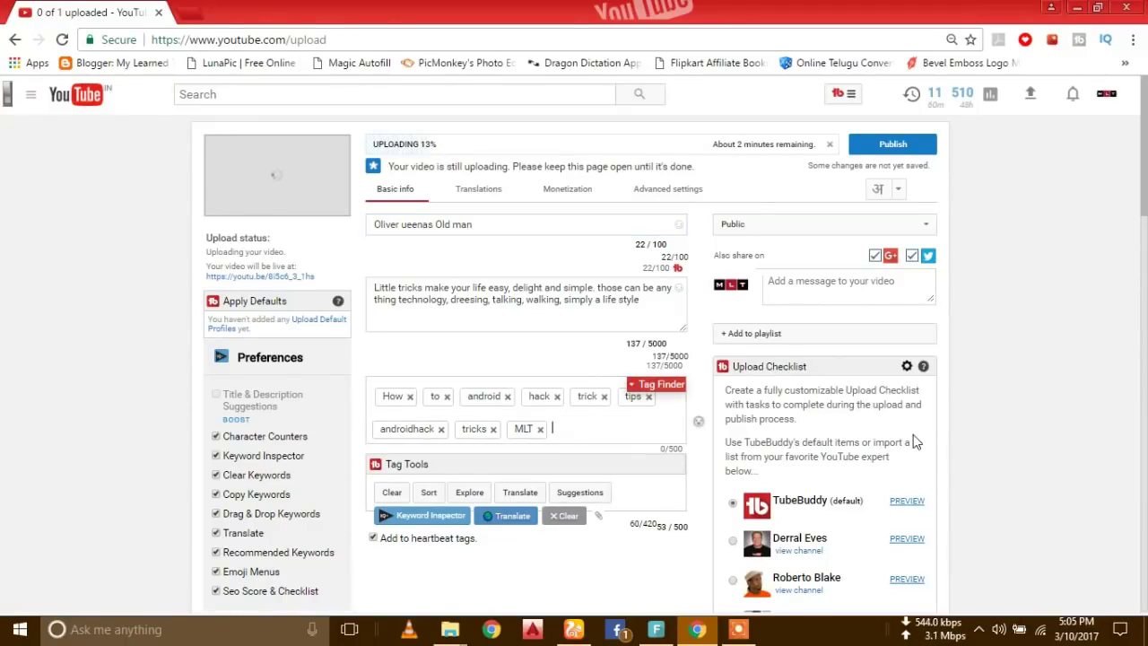
{"action": "key", "text": "BackSpace"}
{"action": "key", "text": "BackSpace"}
{"action": "key", "text": "BackSpace"}
{"action": "key", "text": "BackSpace"}
{"action": "key", "text": "BackSpace"}
{"action": "key", "text": "BackSpace"}
{"action": "key", "text": "BackSpace"}
{"action": "key", "text": "BackSpace"}
{"action": "key", "text": "BackSpace"}
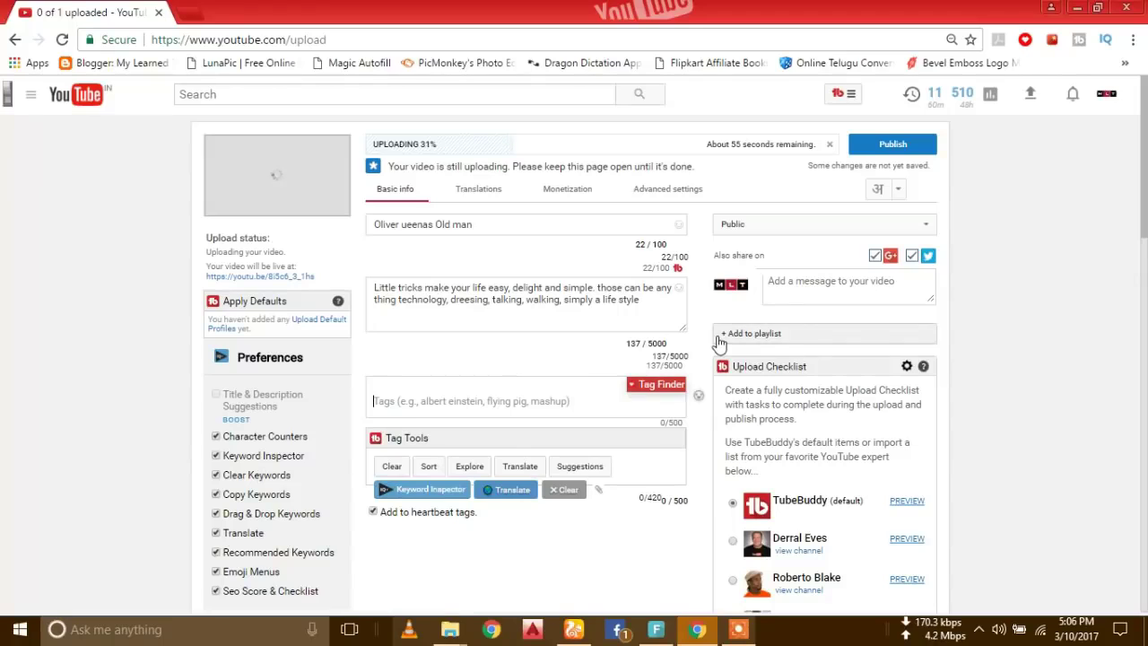
{"action": "left_click", "coordinate": [754, 333]}
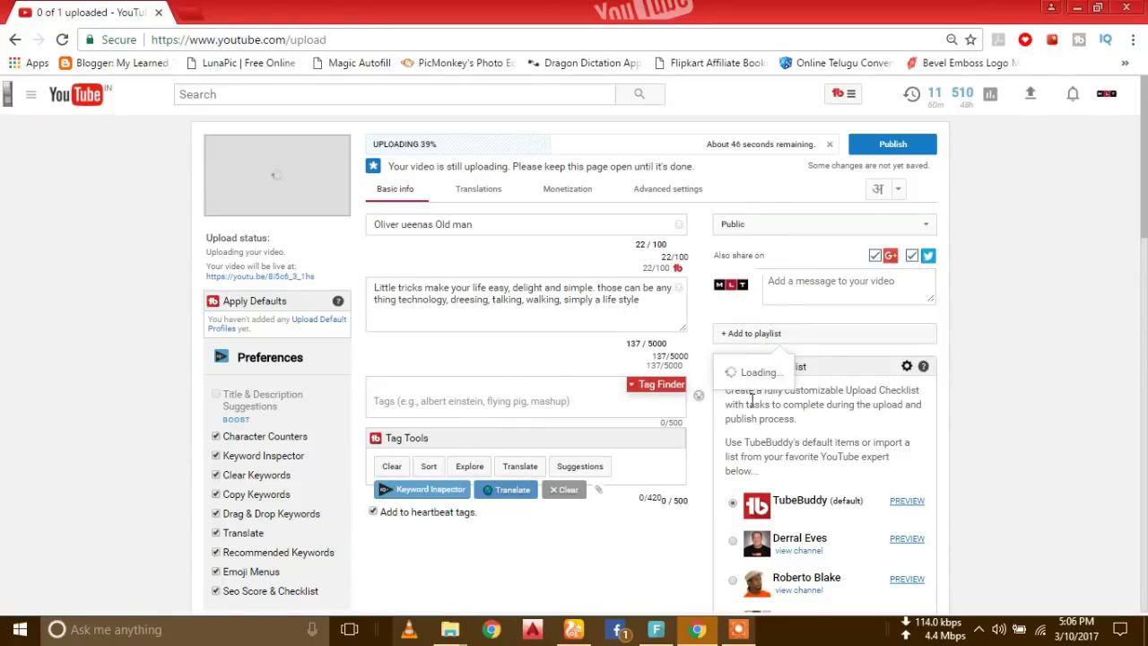
{"action": "left_click", "coordinate": [743, 440]}
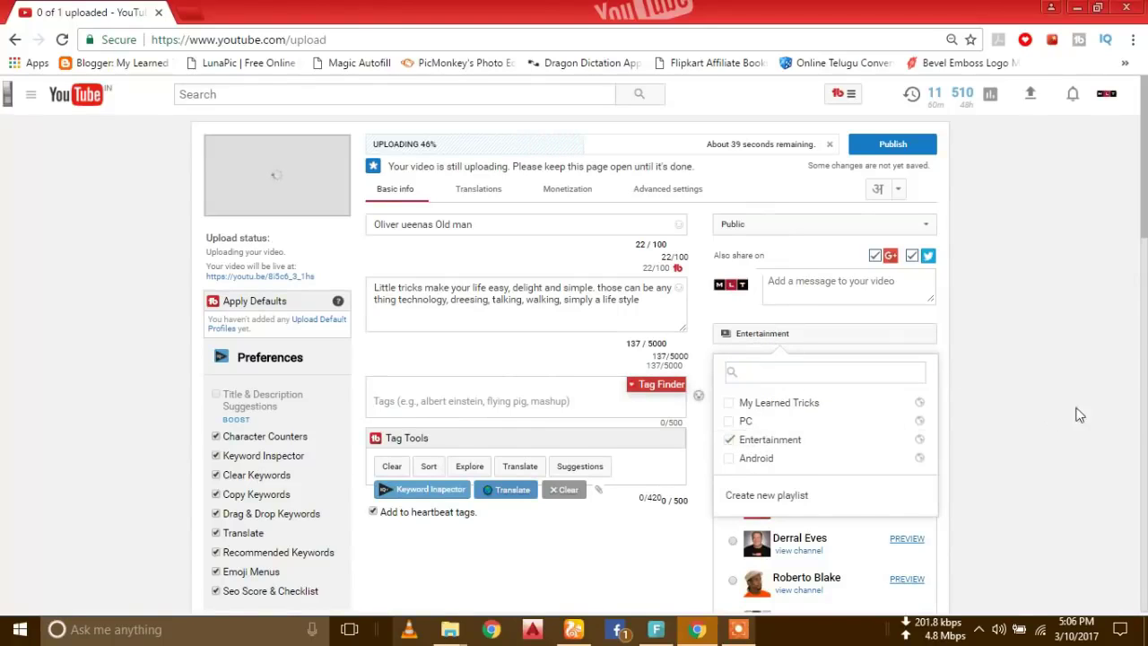
- Add the video tags "Oliver Queen", "Stephen amell" and "arrow season 5"
{"action": "left_click", "coordinate": [595, 410]}
{"action": "type", "text": "Oliver Queen"}
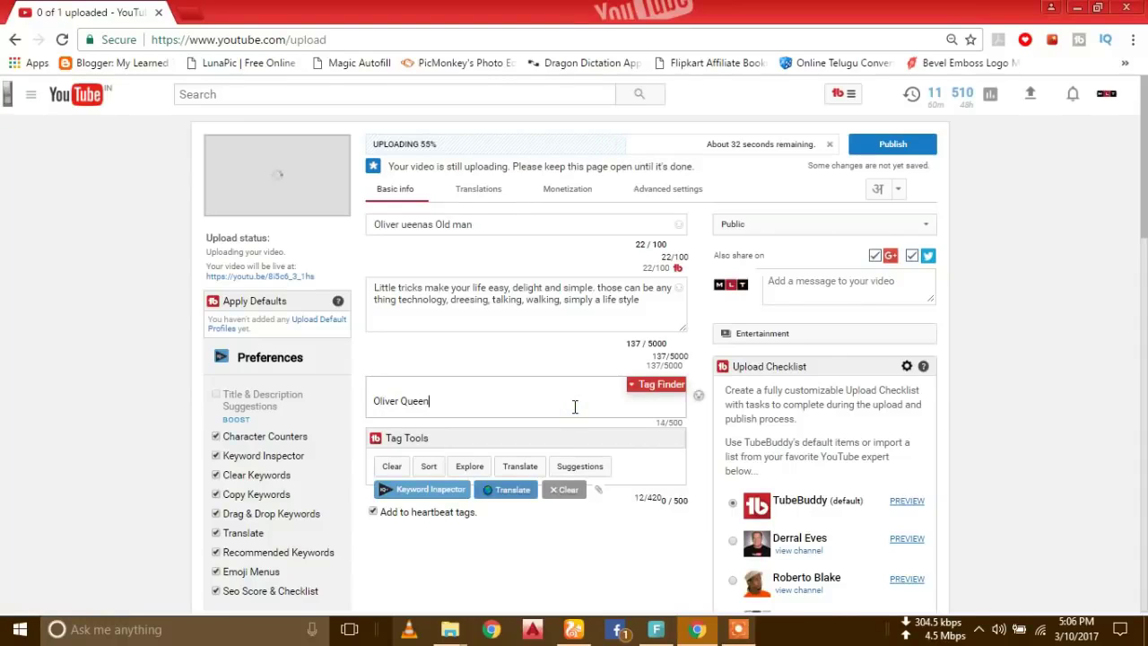
{"action": "key", "text": "Return"}
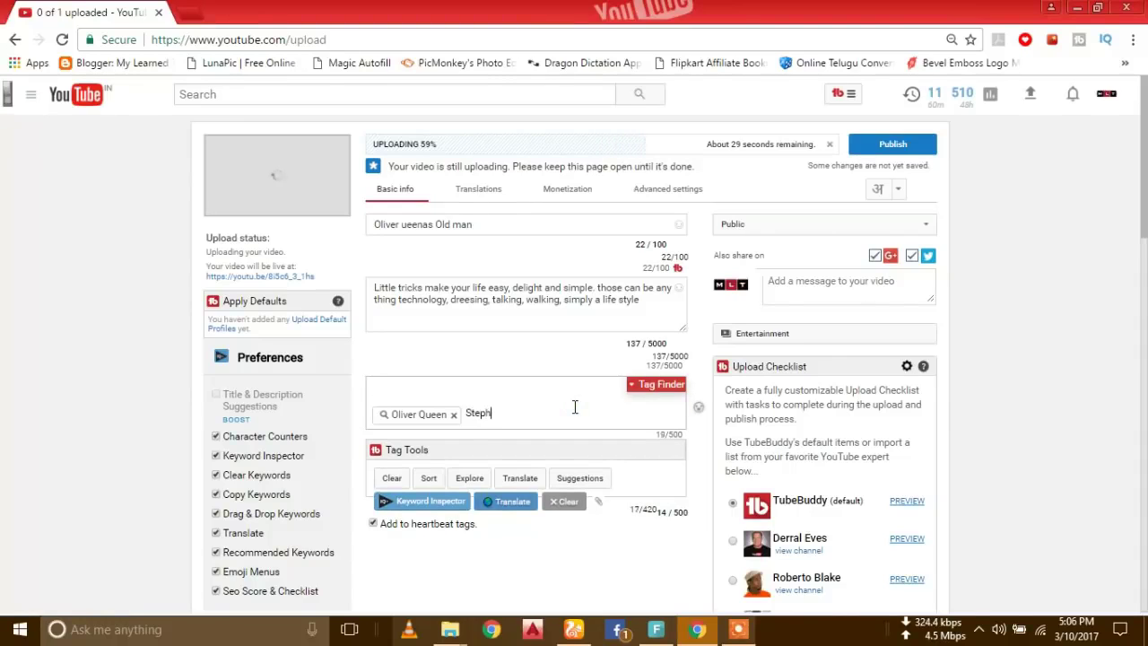
{"action": "type", "text": "Stephen amell"}
{"action": "key", "text": "Return"}
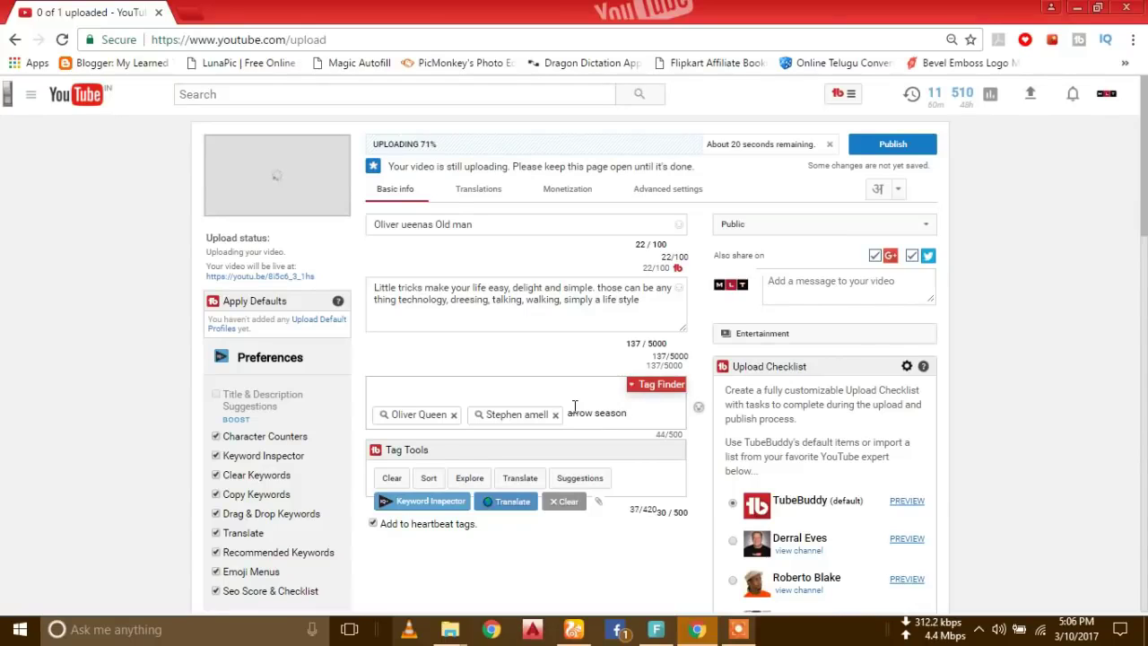
{"action": "key", "text": "Return"}
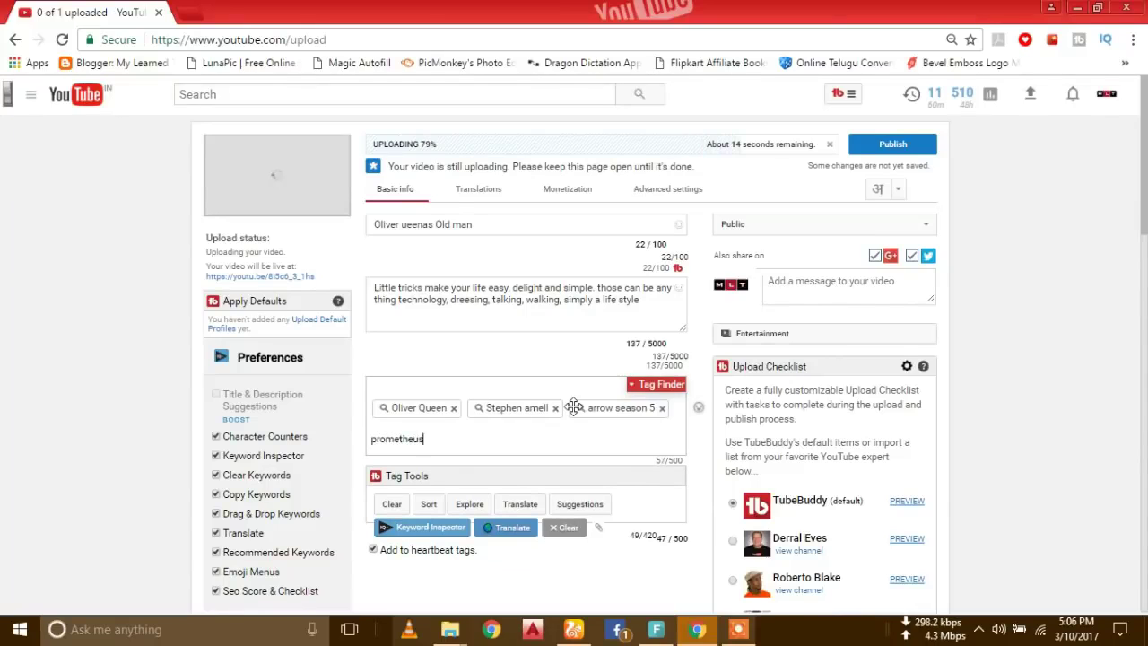
- Add the further video tags "prometheus", "arrow vigilante", "the green arrow" and "arrow cast"
{"action": "type", "text": "prometheus"}
{"action": "key", "text": "Return"}
{"action": "type", "text": "arrow vigilante"}
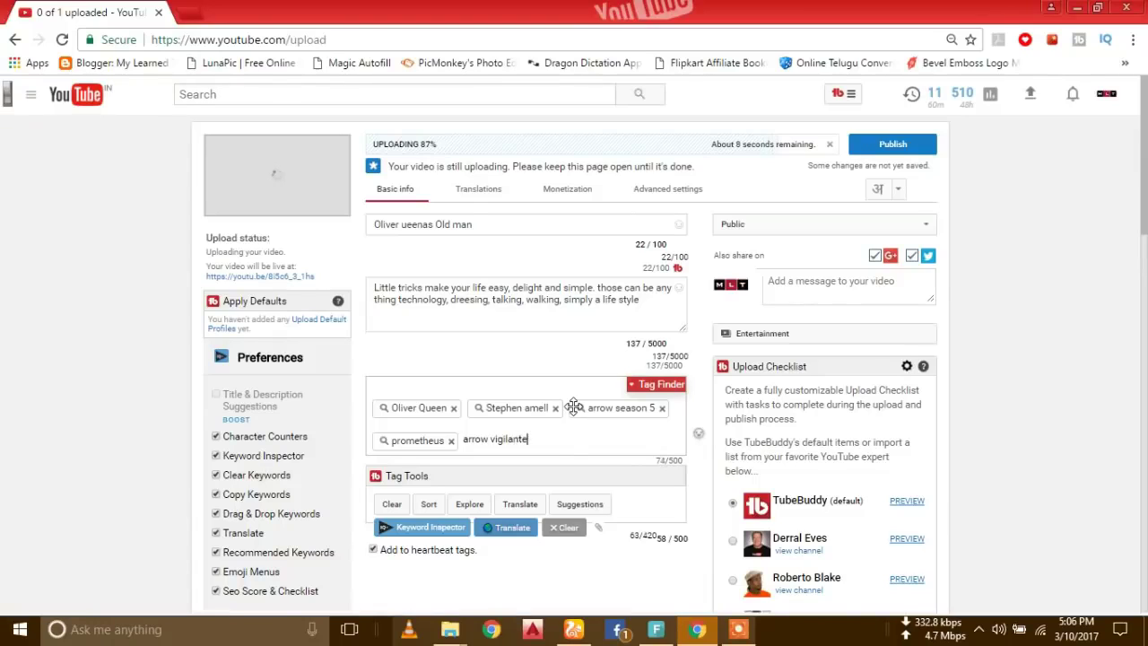
{"action": "key", "text": "Return"}
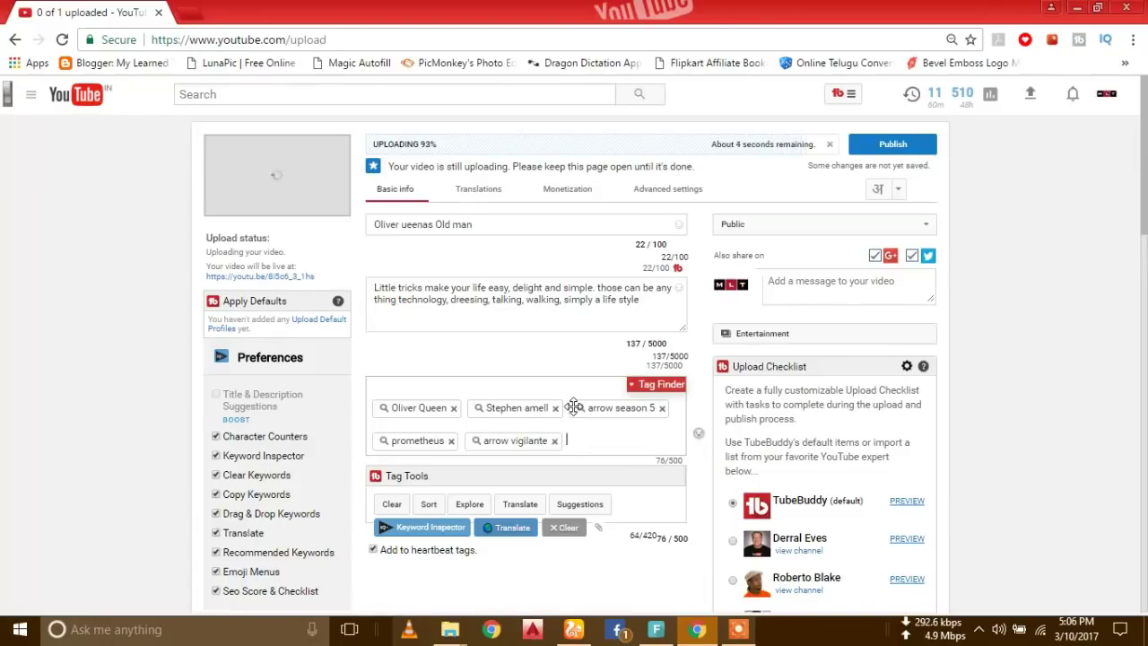
{"action": "type", "text": "the green arrow"}
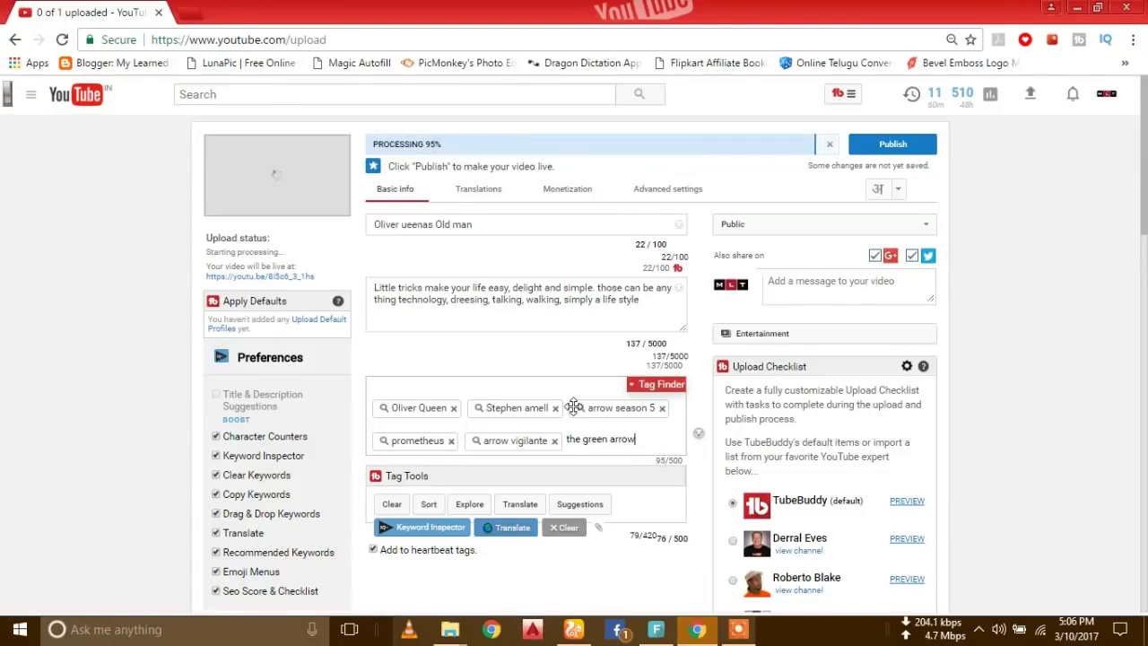
{"action": "key", "text": "Return"}
{"action": "type", "text": "arrow cast"}
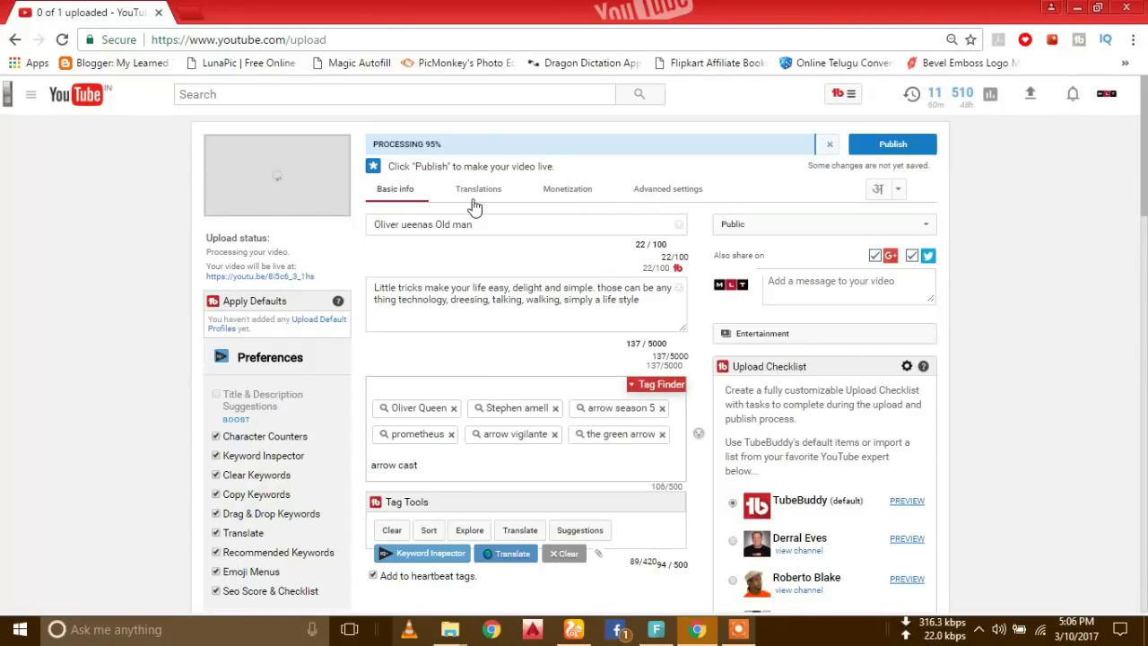
{"action": "key", "text": "Return"}
- Correct the video title so that it reads "Oliver Queen as Old man"
{"action": "left_click", "coordinate": [401, 226]}
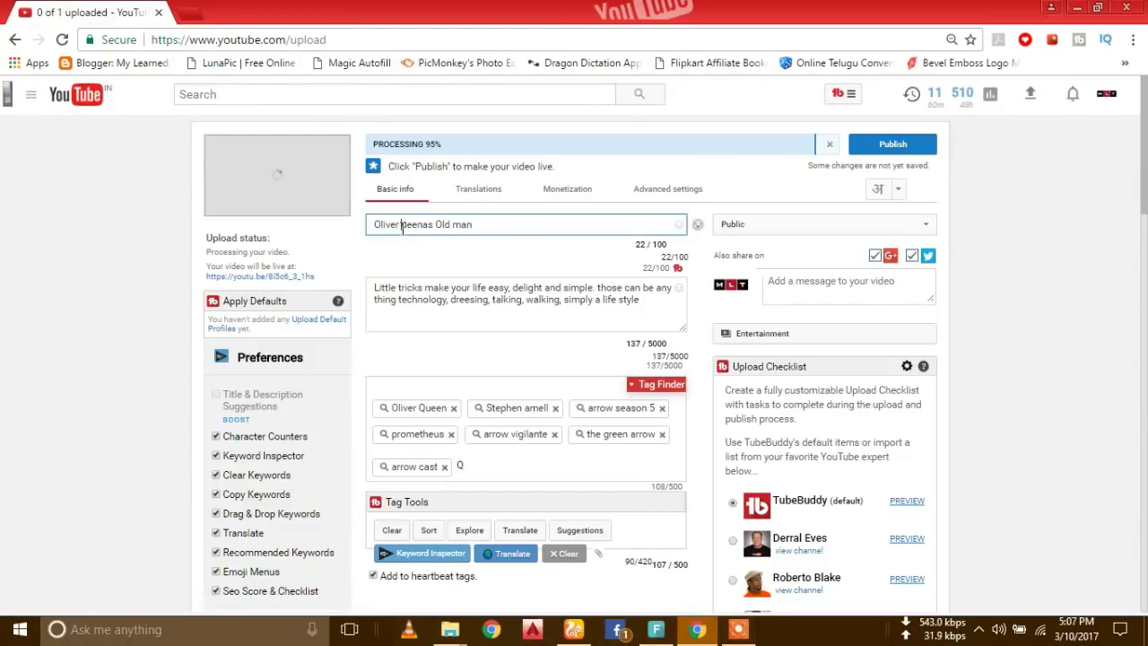
{"action": "type", "text": "u"}
{"action": "left_click", "coordinate": [433, 226]}
{"action": "key", "text": "Delete"}
{"action": "type", "text": "i"}
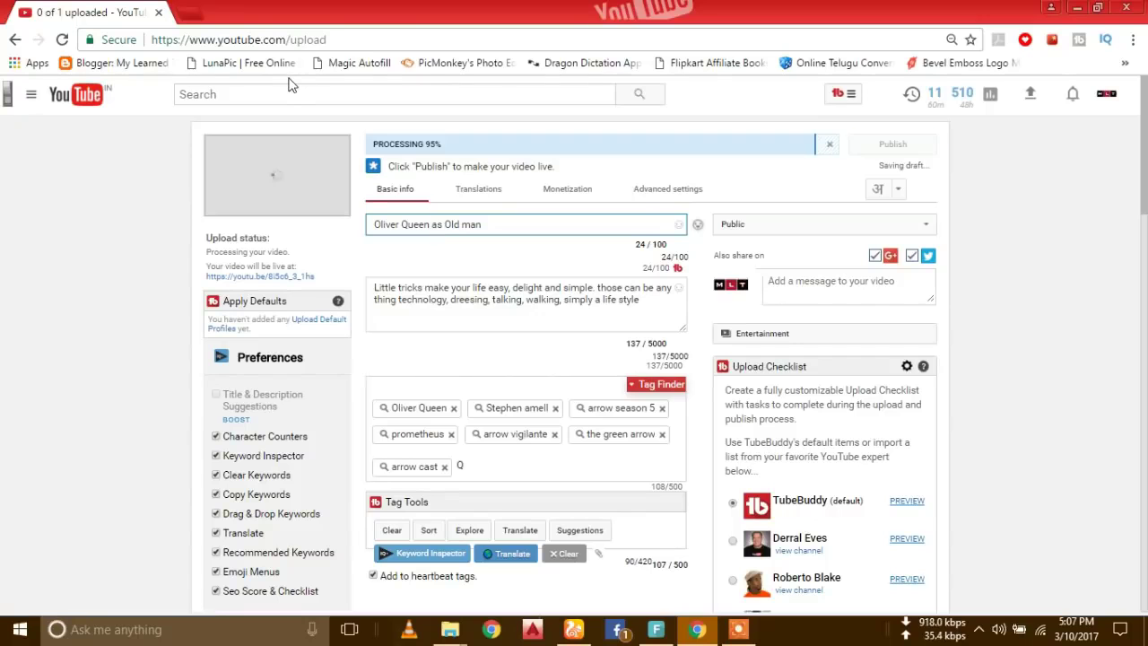